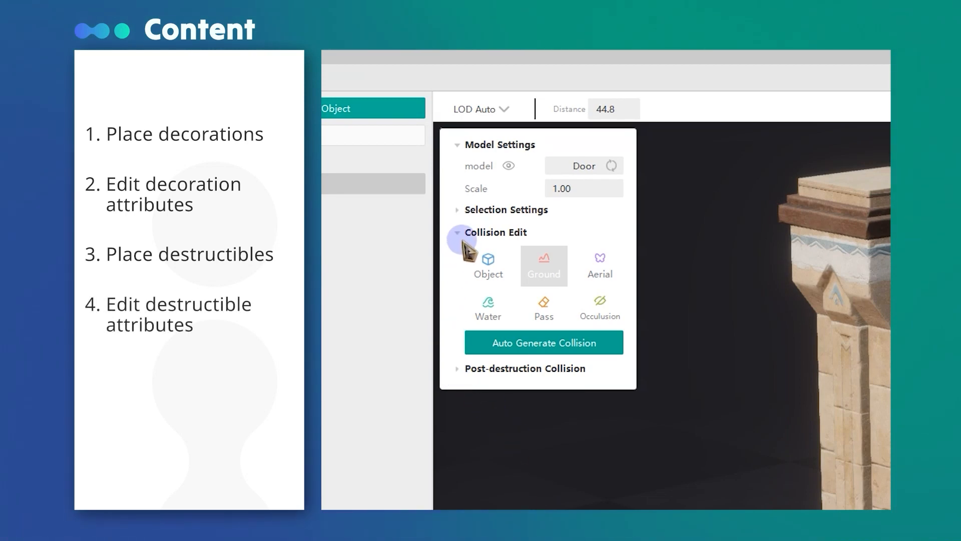
left_click(457, 232)
left_click(458, 255)
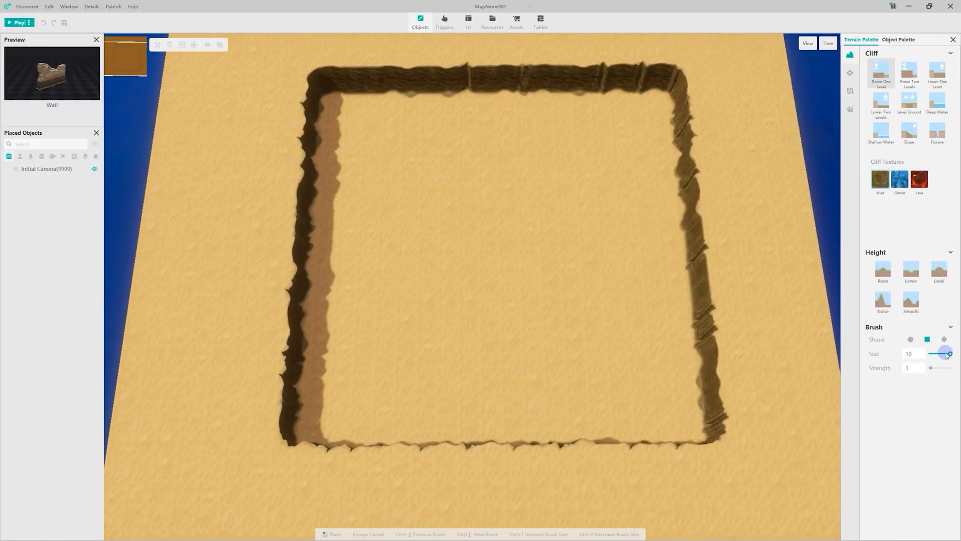
- Sculpt irregular one-level cliff islands inside the walled square arena with a size 1 square brush and trim their edges by lowering one level
mouse_move(403, 145)
left_mouse_down()
mouse_move(378, 195)
mouse_move(349, 341)
mouse_move(457, 398)
mouse_move(583, 382)
mouse_move(661, 309)
mouse_move(629, 155)
mouse_move(560, 150)
mouse_move(506, 247)
mouse_move(538, 332)
mouse_move(469, 216)
mouse_move(575, 285)
mouse_move(536, 336)
left_mouse_up()
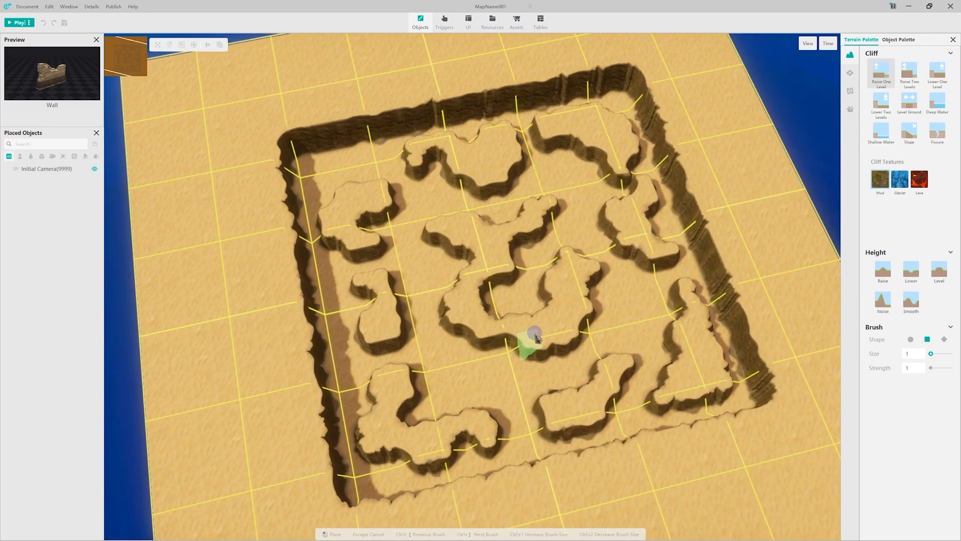
left_click(937, 73)
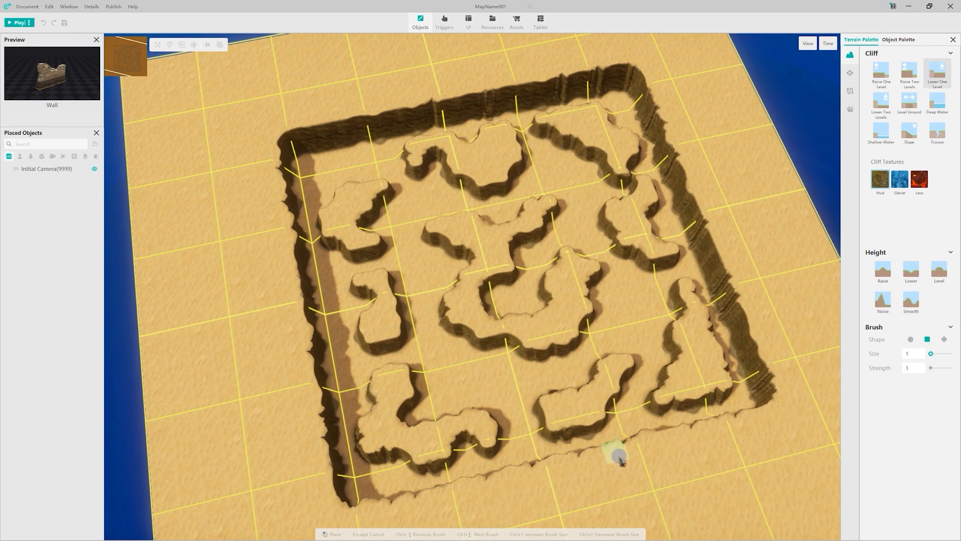
left_click(719, 384)
left_click(883, 83)
middle_click_drag(550, 424, 533, 402)
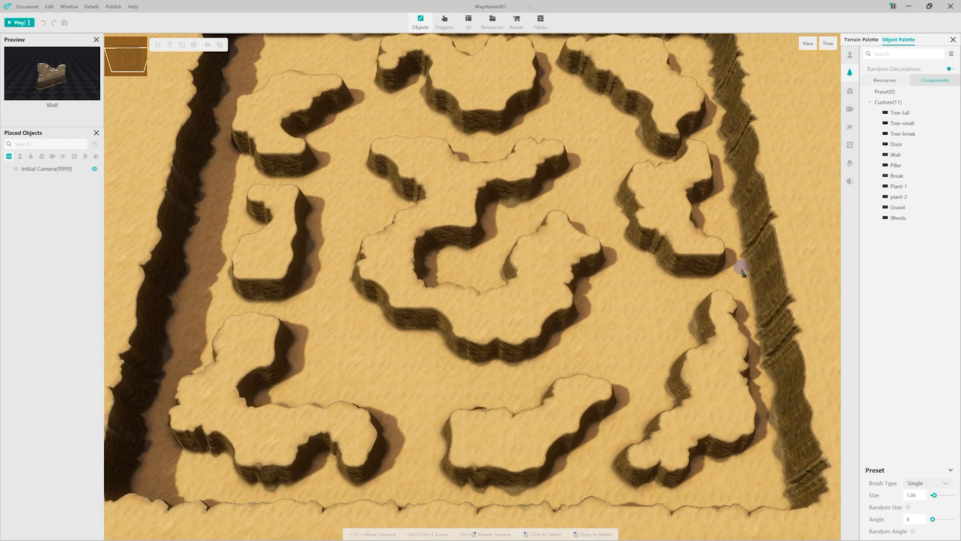
- Place one custom Door decoration on the sand passage beside the central cliffs
scroll(742, 271, "up", 5)
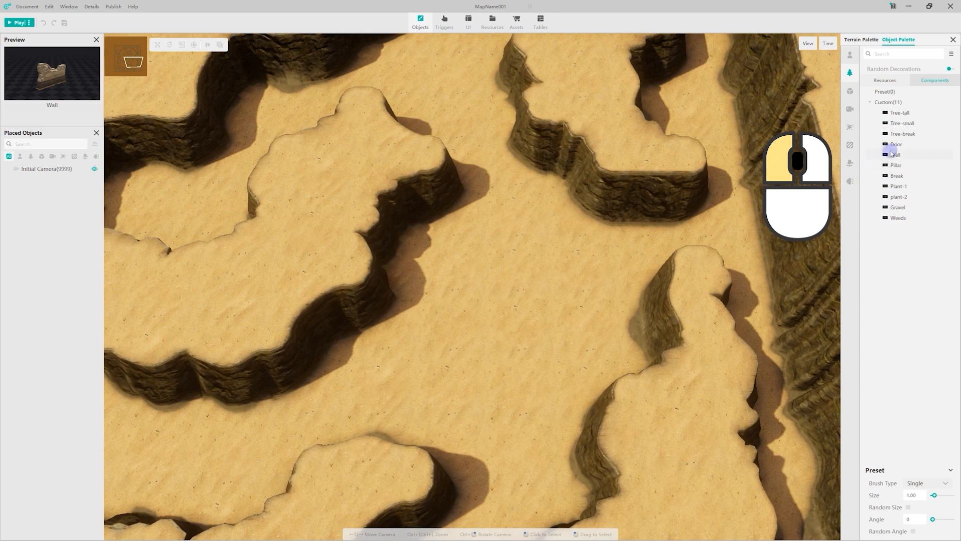
left_click(900, 145)
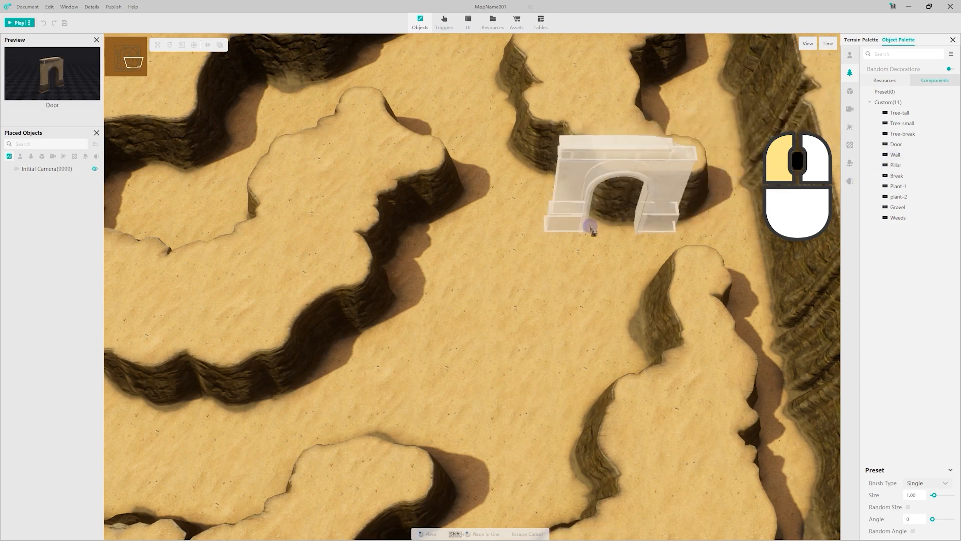
left_click(532, 240)
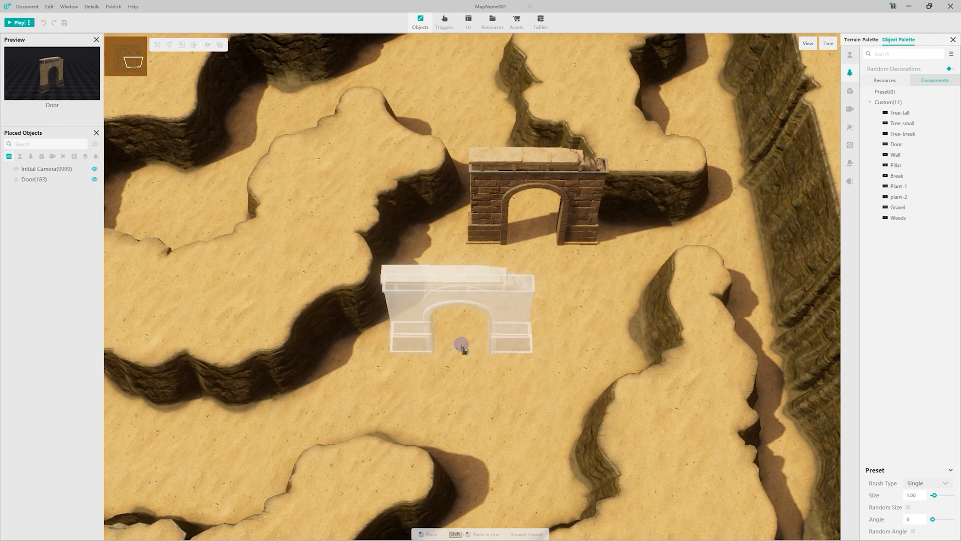
mouse_move(462, 347)
left_mouse_down()
mouse_move(607, 344)
mouse_move(715, 397)
mouse_move(746, 401)
left_mouse_up()
key("Escape")
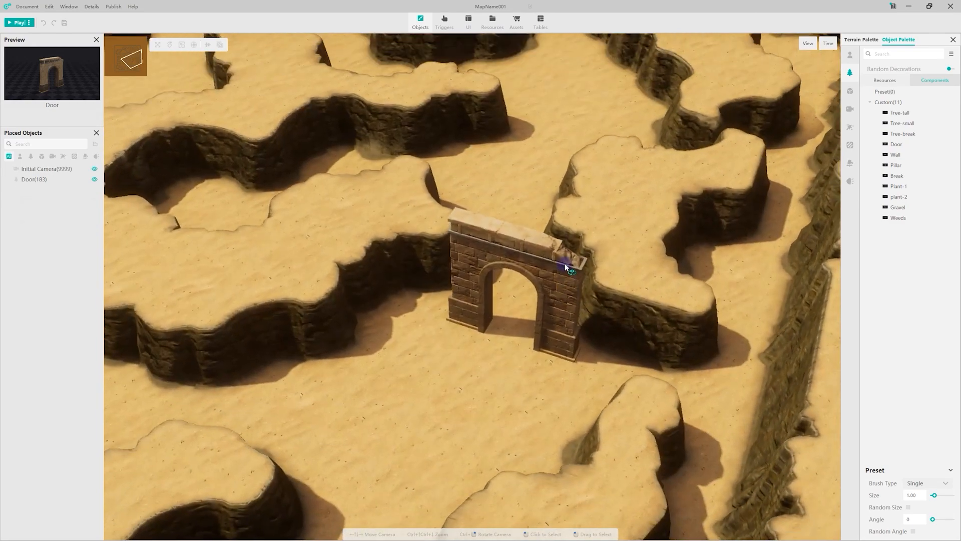
- Move the Door along its two horizontal axes to about X 1330, Y 438
left_click(563, 317)
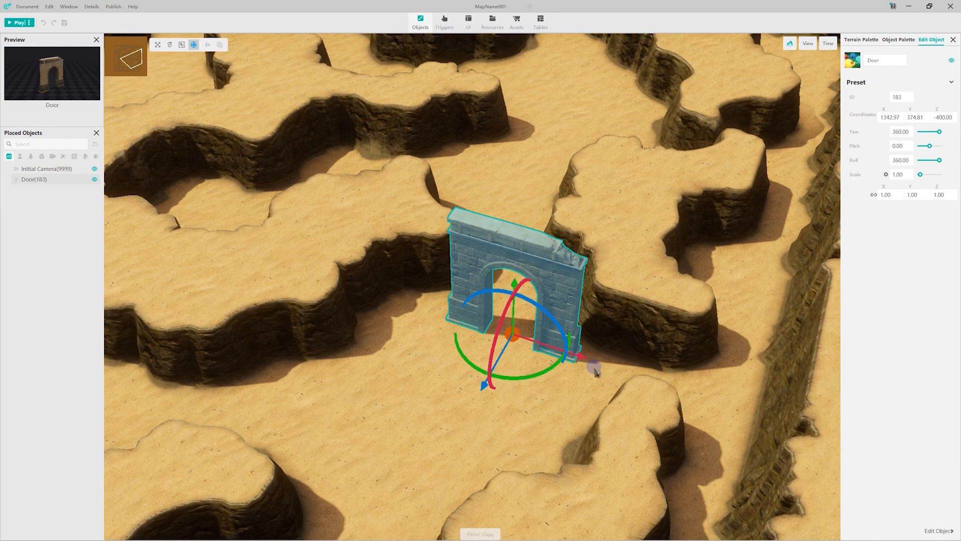
mouse_move(582, 356)
left_mouse_down()
mouse_move(551, 352)
mouse_move(574, 362)
left_mouse_up()
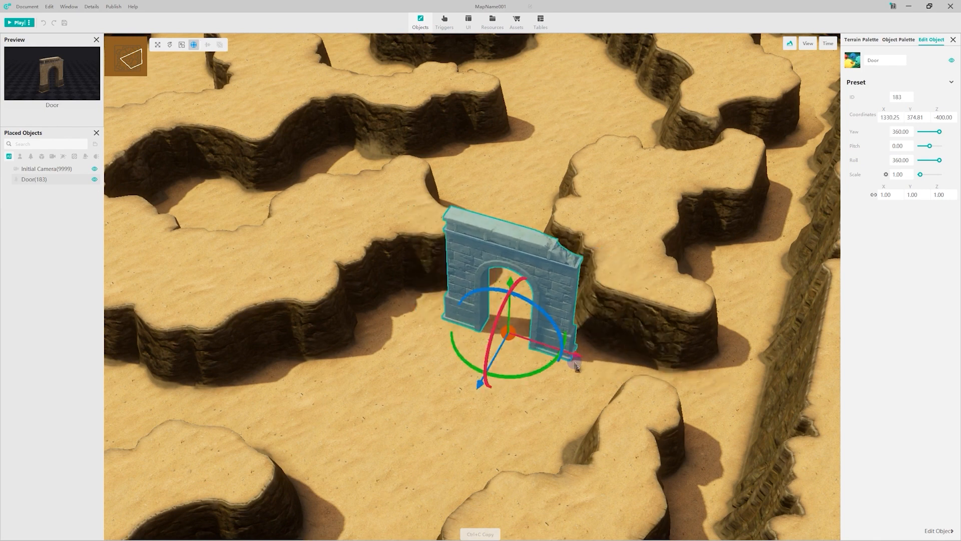
left_click_drag(477, 386, 429, 388)
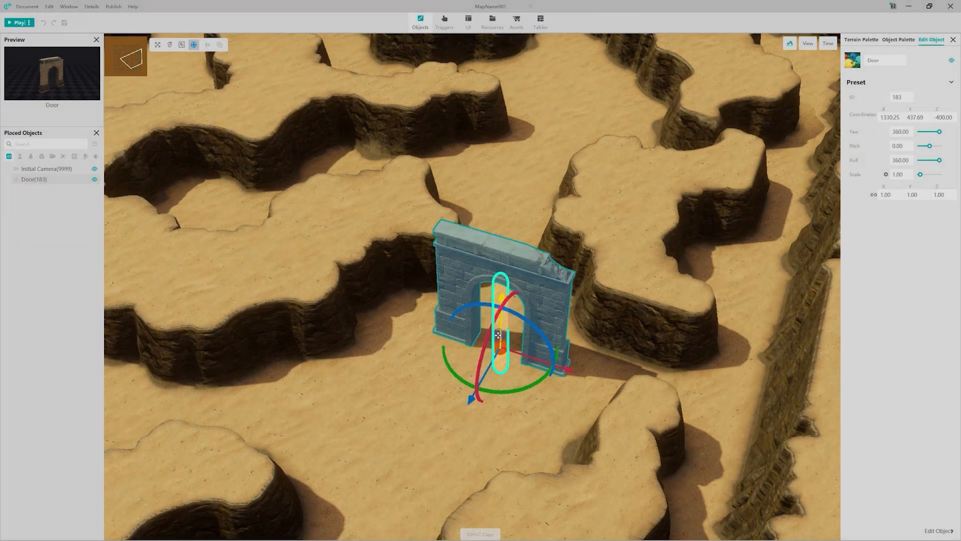
mouse_move(498, 344)
left_mouse_down()
mouse_move(499, 280)
mouse_move(498, 345)
left_mouse_up()
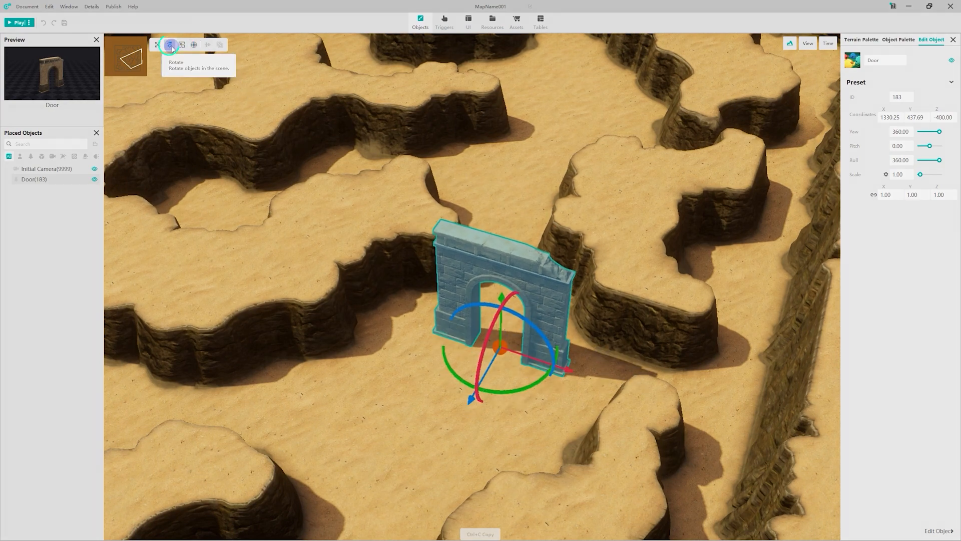
- Rotate the Door around its vertical axis and one horizontal axis with the Rotate tool
left_click(170, 44)
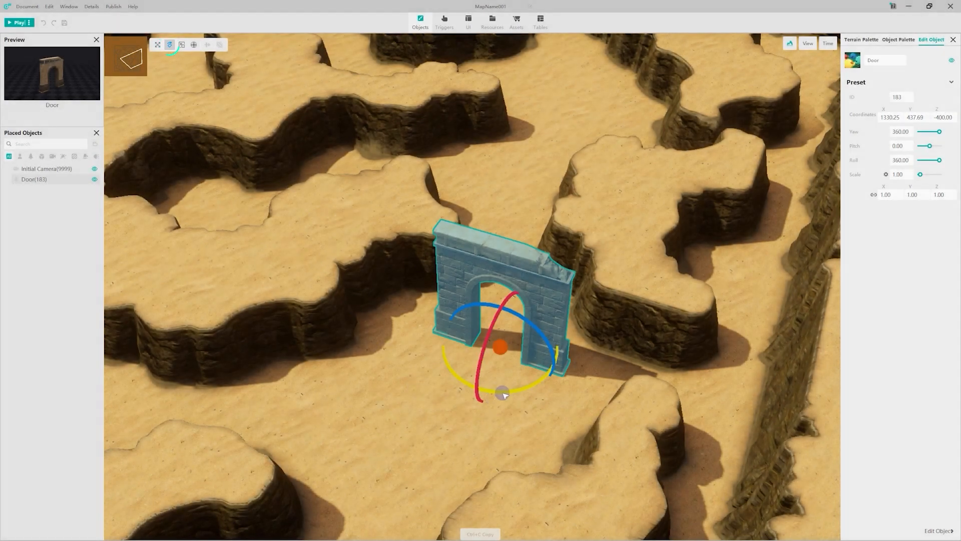
left_click_drag(500, 393, 480, 361)
mouse_move(547, 334)
left_mouse_down()
mouse_move(555, 337)
mouse_move(543, 350)
left_mouse_up()
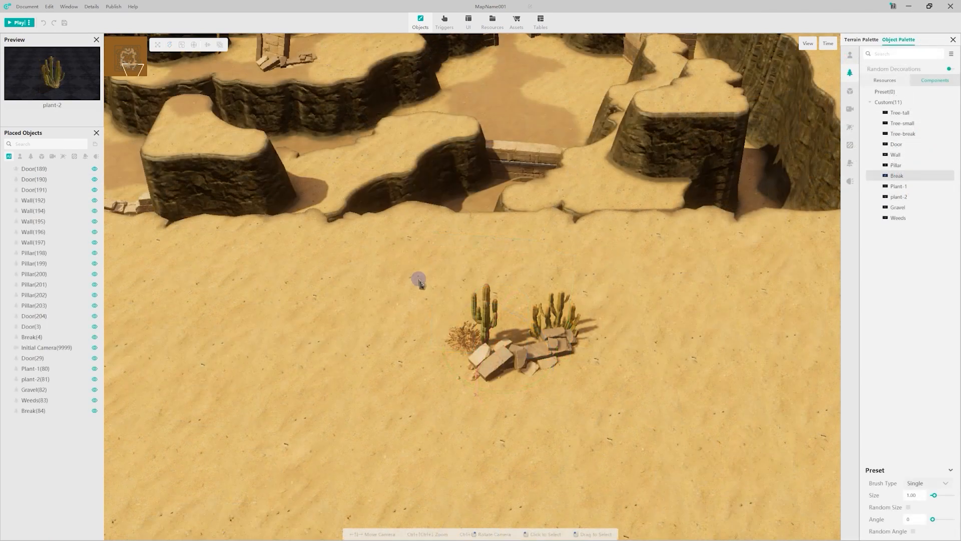
- Group the cacti, weeds, gravel and broken stones into a composite decoration named "plant group"
left_click_drag(418, 279, 629, 415)
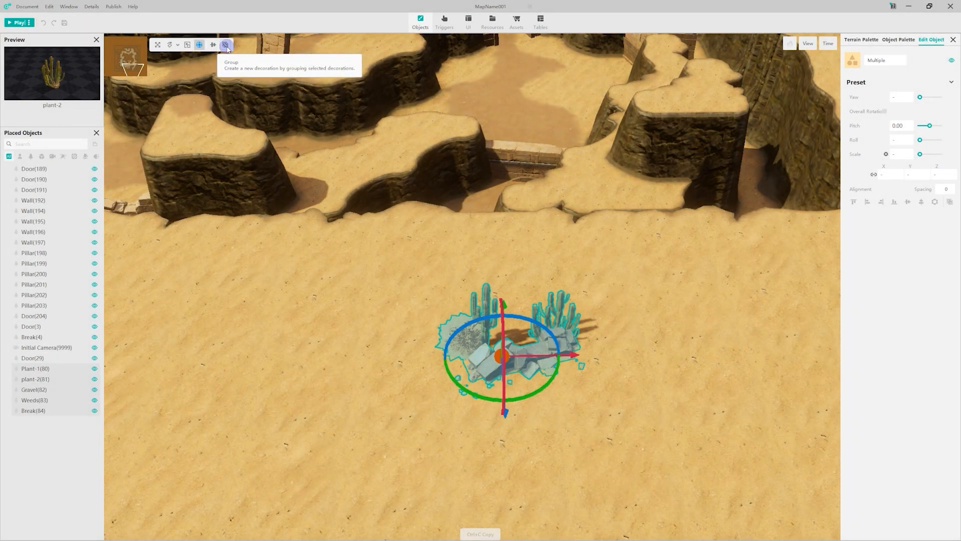
left_click(226, 45)
left_click(425, 261)
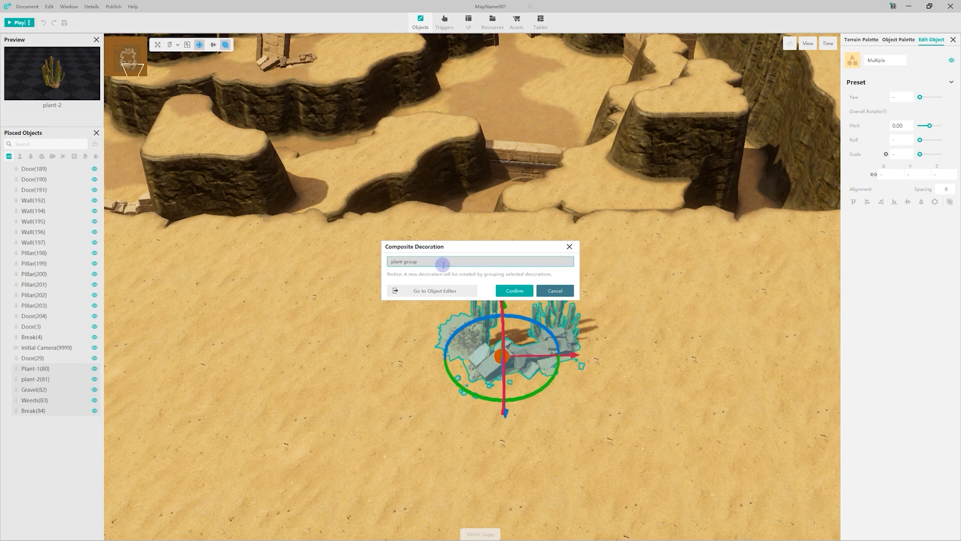
left_click(529, 295)
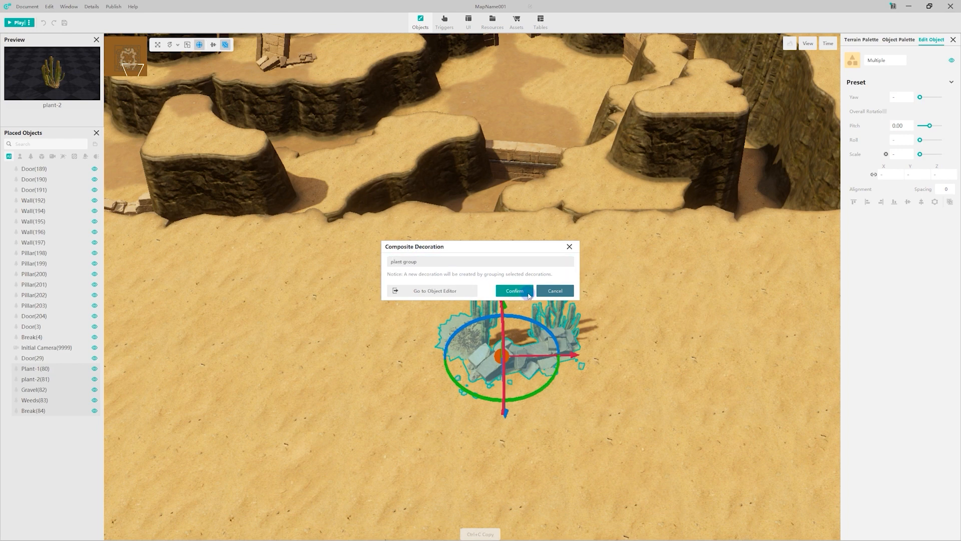
left_click(527, 294)
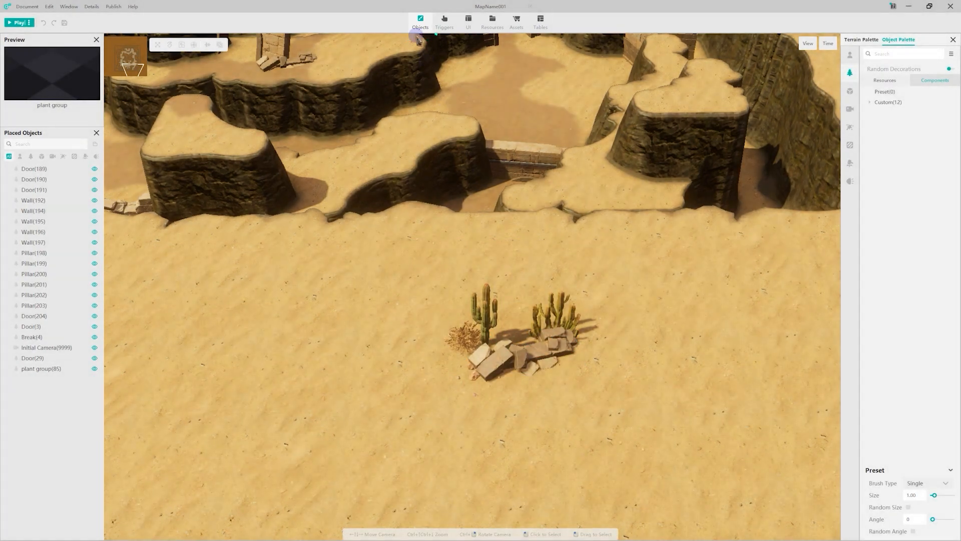
- In the Object Editor, try the Frozen 1 material on the plant group's first attached cactus and set it back to Empty
left_click(420, 21)
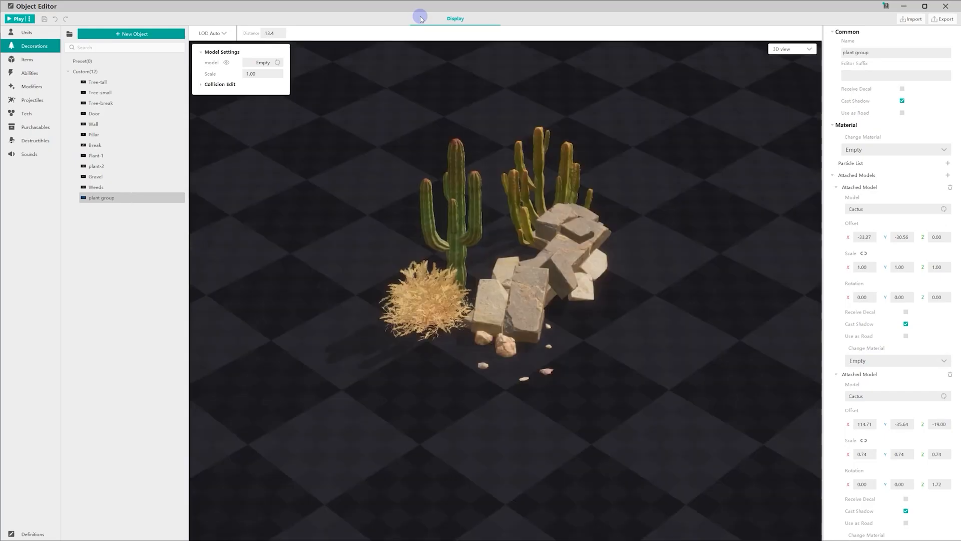
middle_click_drag(706, 295, 673, 318)
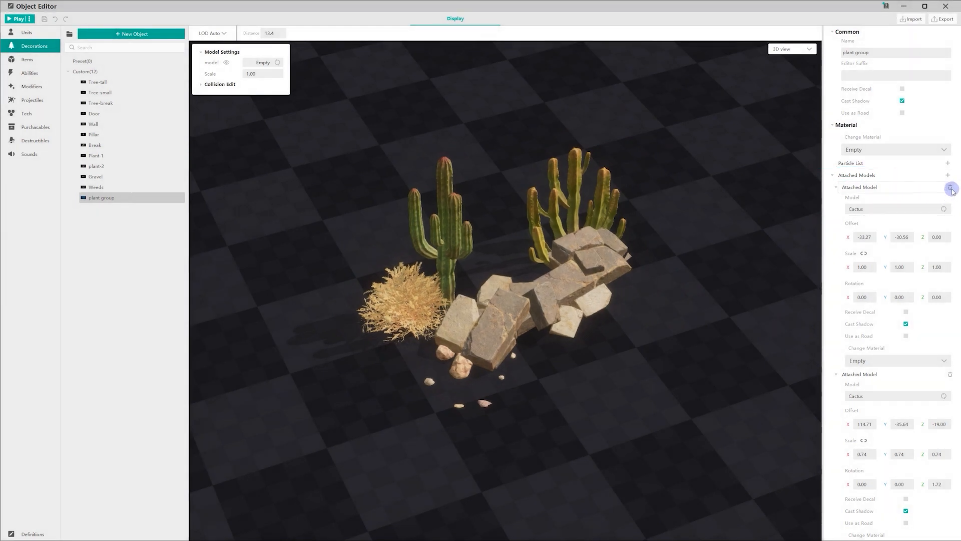
left_click(943, 357)
left_click(929, 398)
left_click(936, 360)
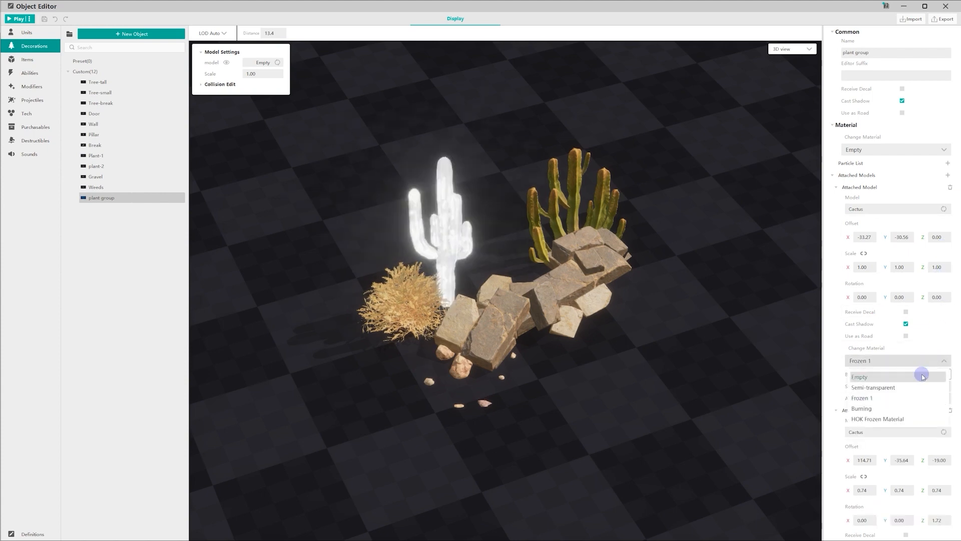
left_click(922, 377)
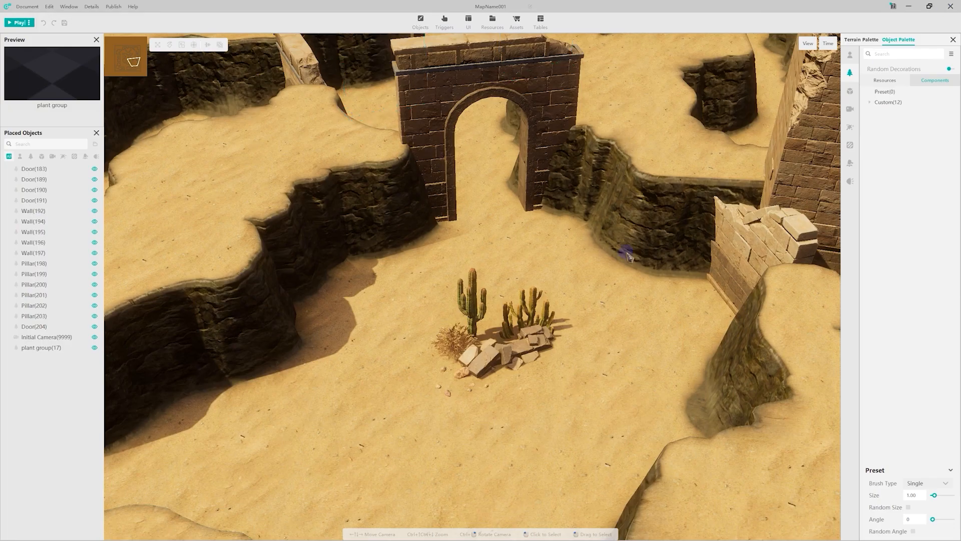
- In the map, move the plant group in front of the arched door along the X axis to about 1319
left_click(491, 360)
scroll(492, 360, "down", 2)
right_click_drag(598, 369, 536, 371, "ctrl")
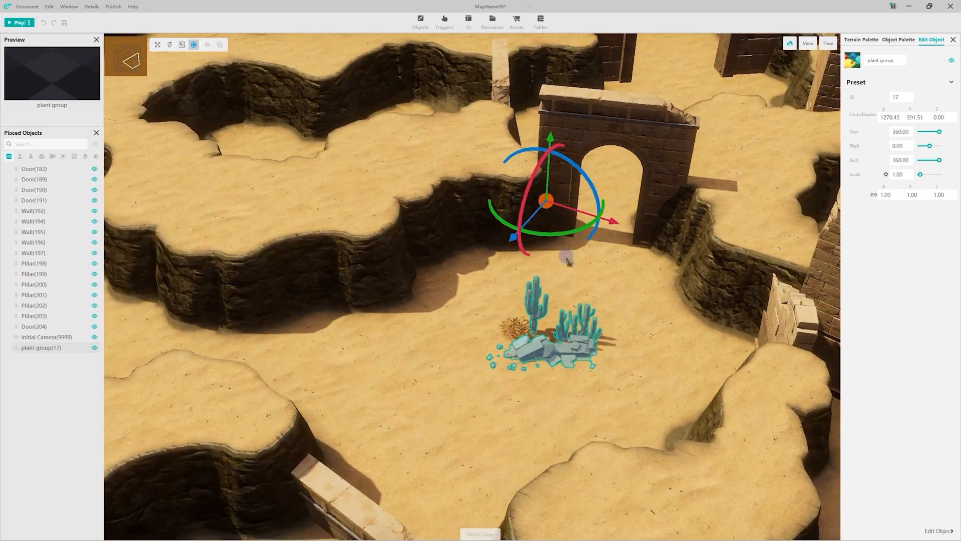
left_click_drag(598, 215, 621, 222)
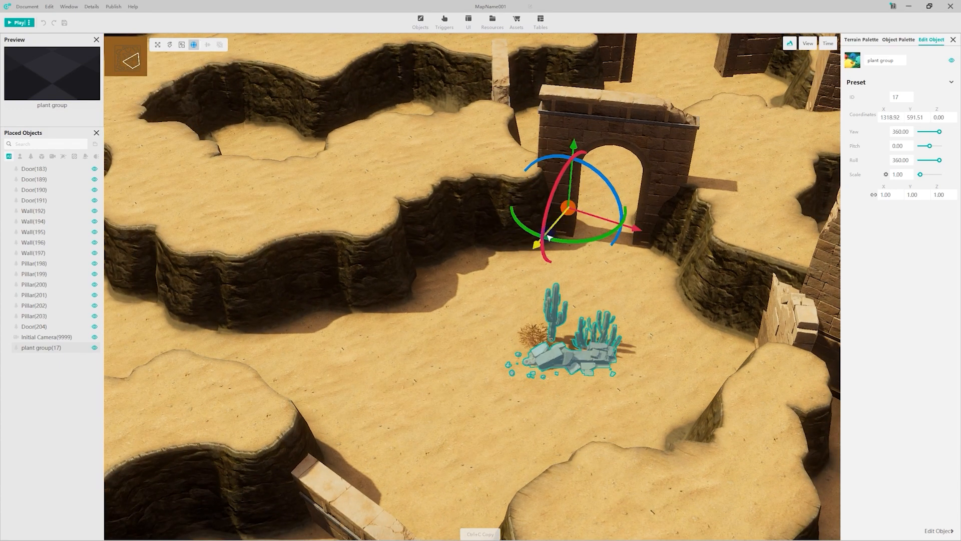
- Try scaling the plant group down uniformly to 0.72
left_click(181, 44)
left_click_drag(569, 206, 568, 223)
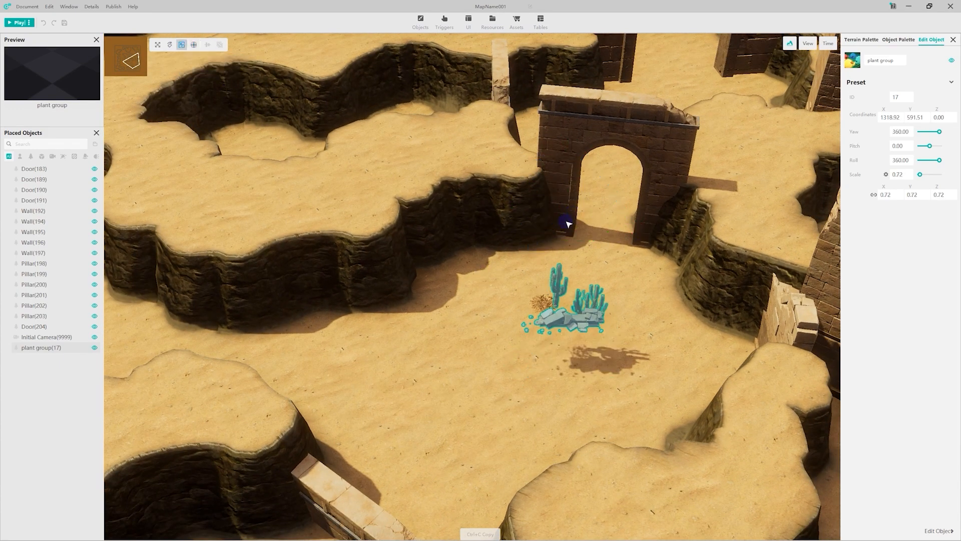
left_click(685, 352)
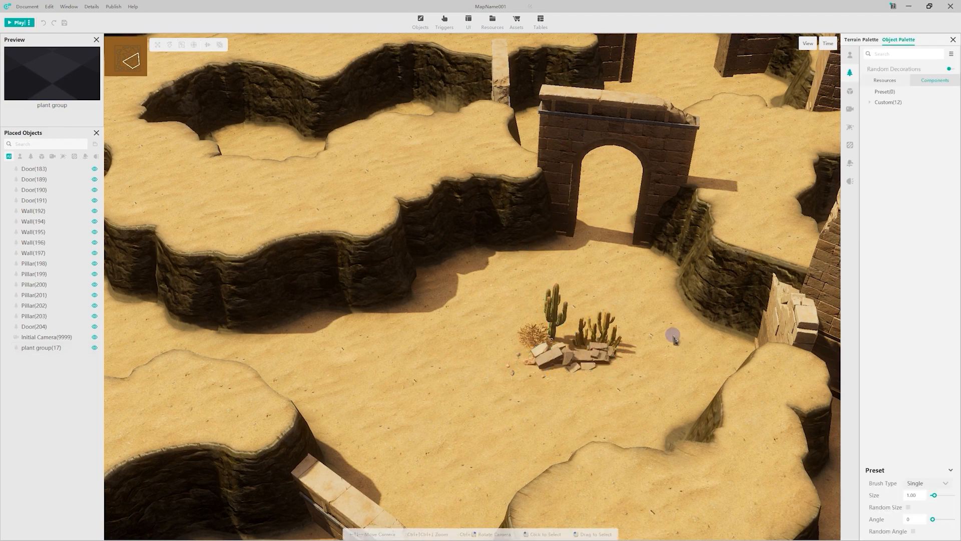
- Duplicate the plant group, place the copy on the sand beside the original near the long cliff, and raise it to ground level
left_click(569, 347)
key("ctrl+c")
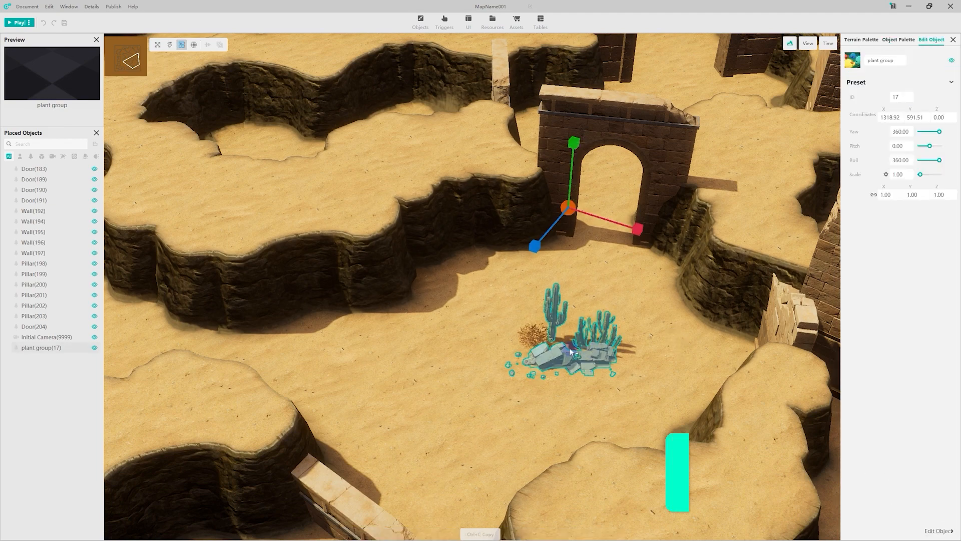
left_click(394, 362)
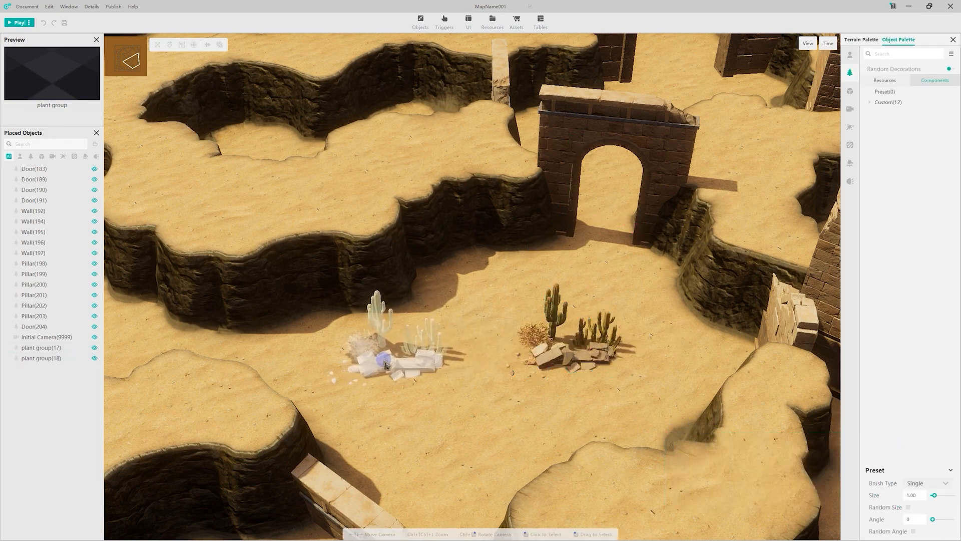
key("ctrl+v")
left_click(194, 45)
left_click_drag(373, 299, 357, 155)
left_click(506, 435)
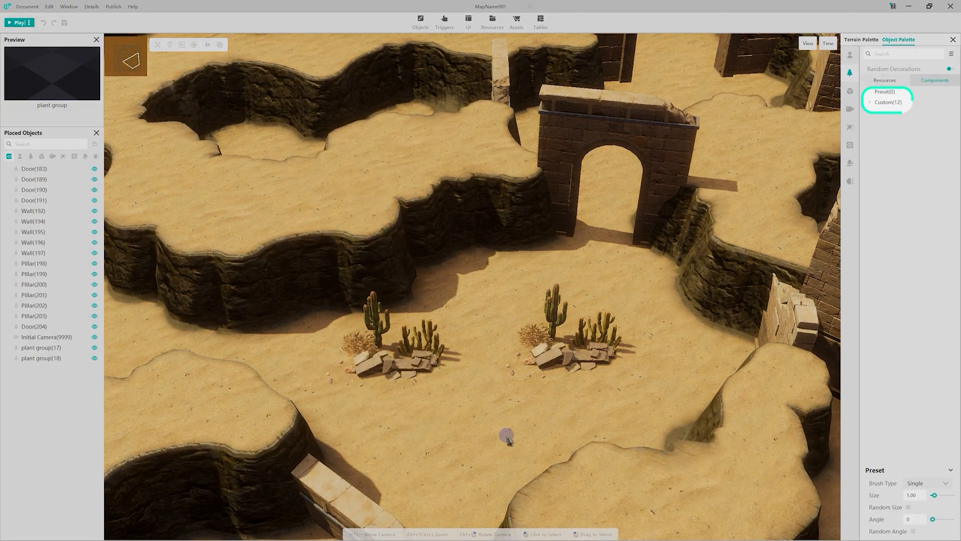
- Place a third plant group from the custom decorations in the sand passage beside the cliff and raise it to ground level
left_click(867, 103)
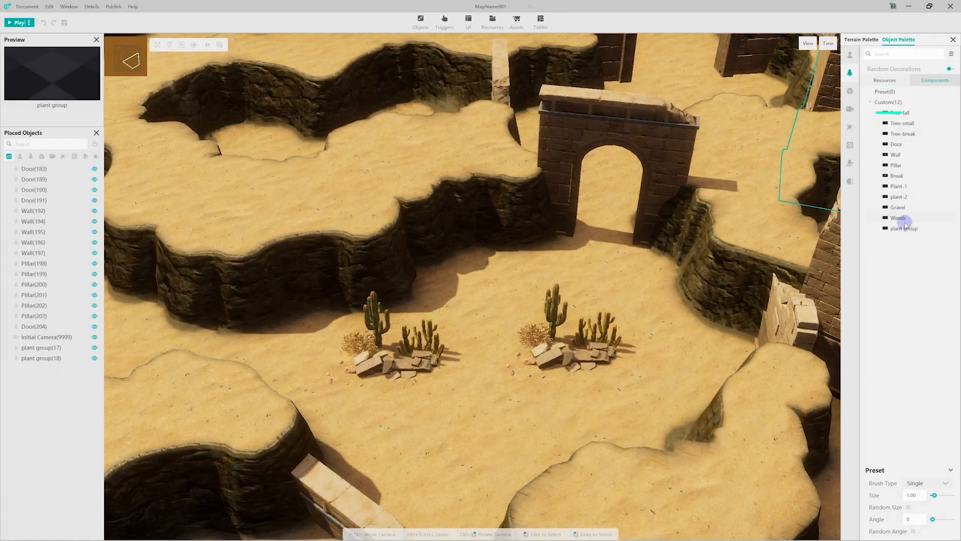
left_click(909, 231)
right_click_drag(505, 434, 542, 425, "ctrl")
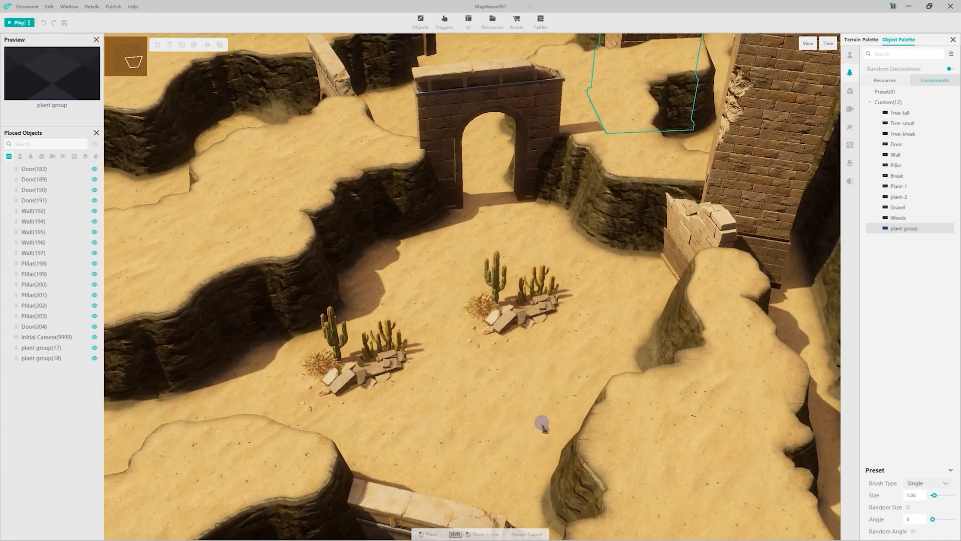
left_click(521, 426)
key("Escape")
left_click(467, 520)
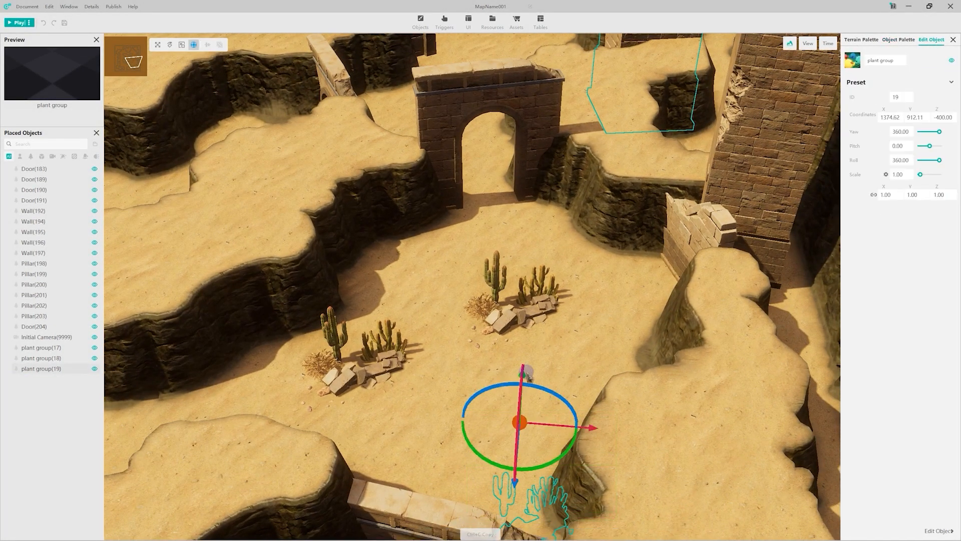
left_click_drag(525, 373, 521, 221)
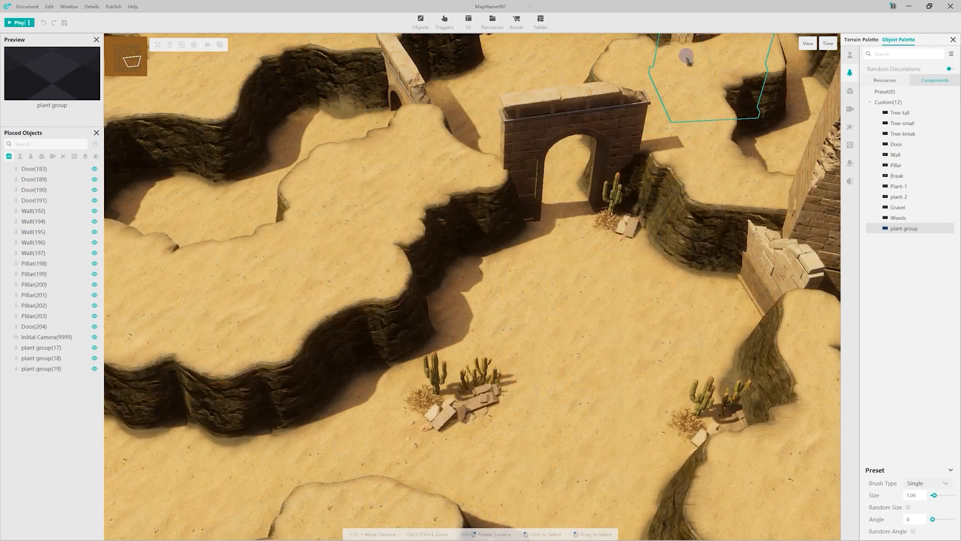
- Finish placing plant groups, then move the group on the sand beside the long cliff toward the clifftop behind it using Ground snapping
left_click(689, 60)
key("Escape")
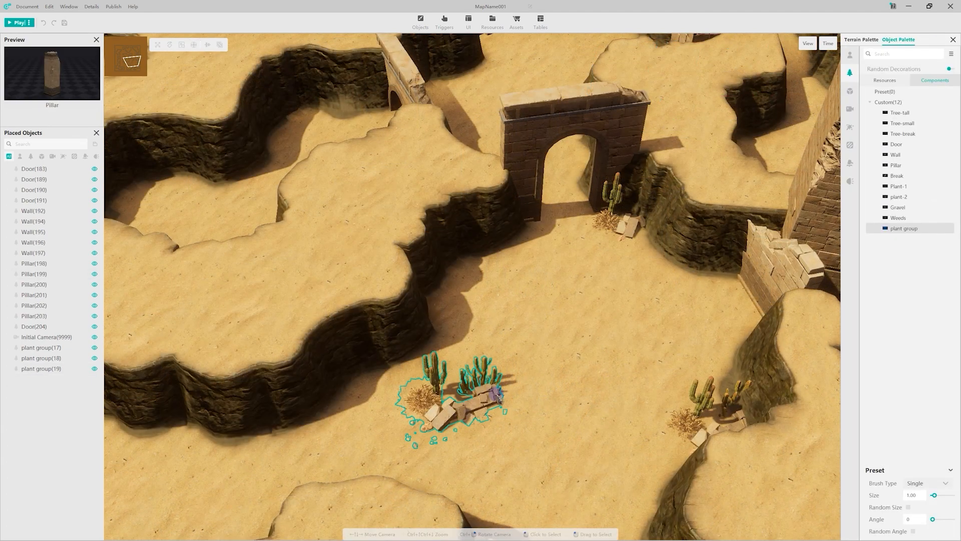
left_click(498, 396)
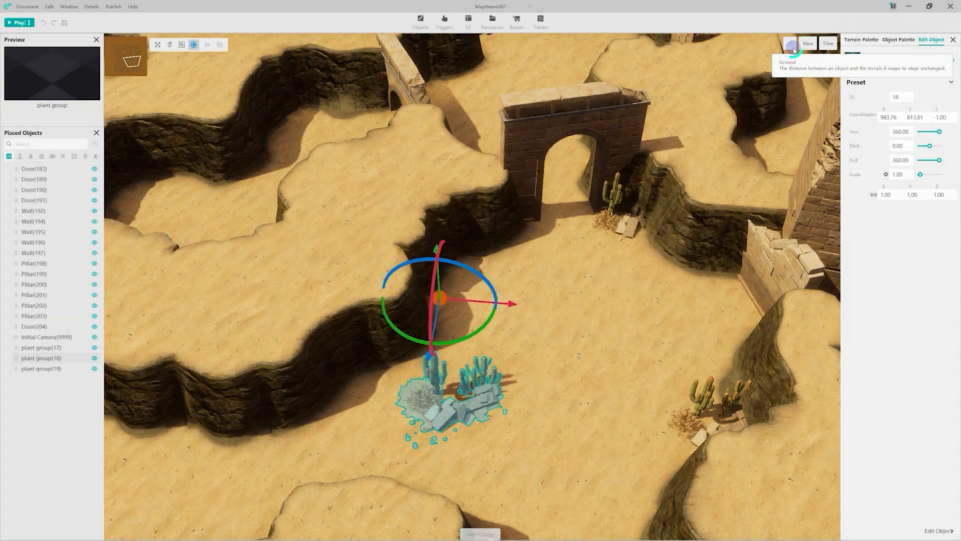
key("Escape")
left_click(454, 411)
left_click_drag(440, 298, 441, 105)
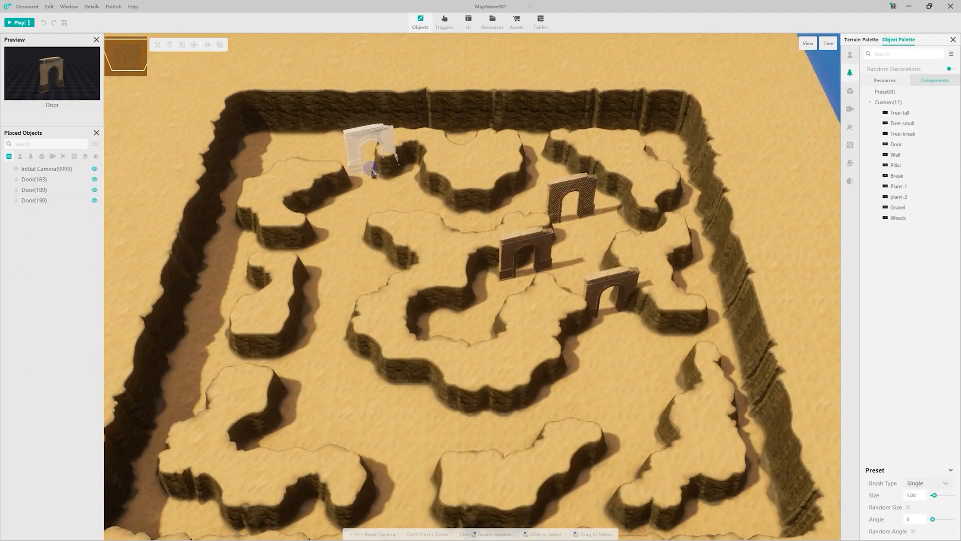
- Furnish the map's passages and cliff edges with custom Door, Wall, Pillar and plant group decorations
left_click(322, 320)
left_click(526, 251)
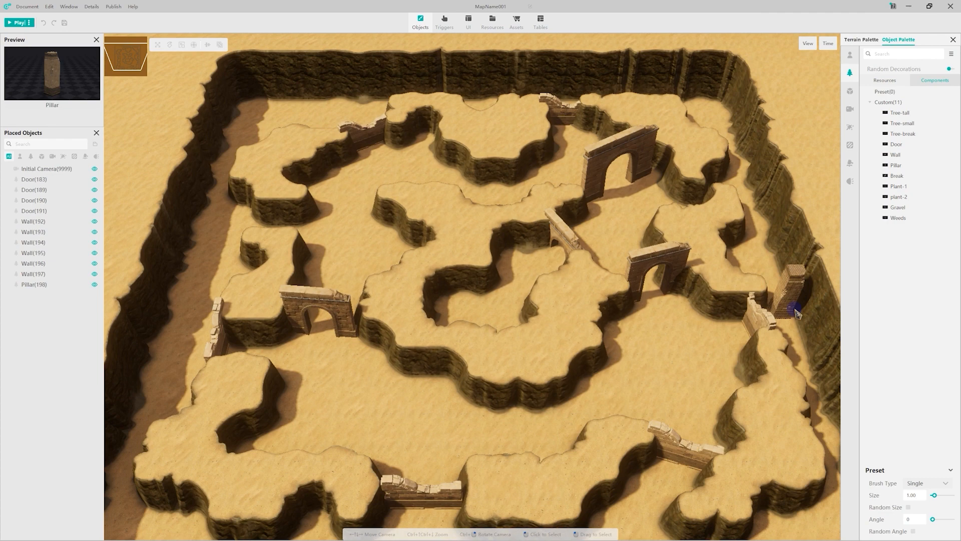
left_click(787, 315)
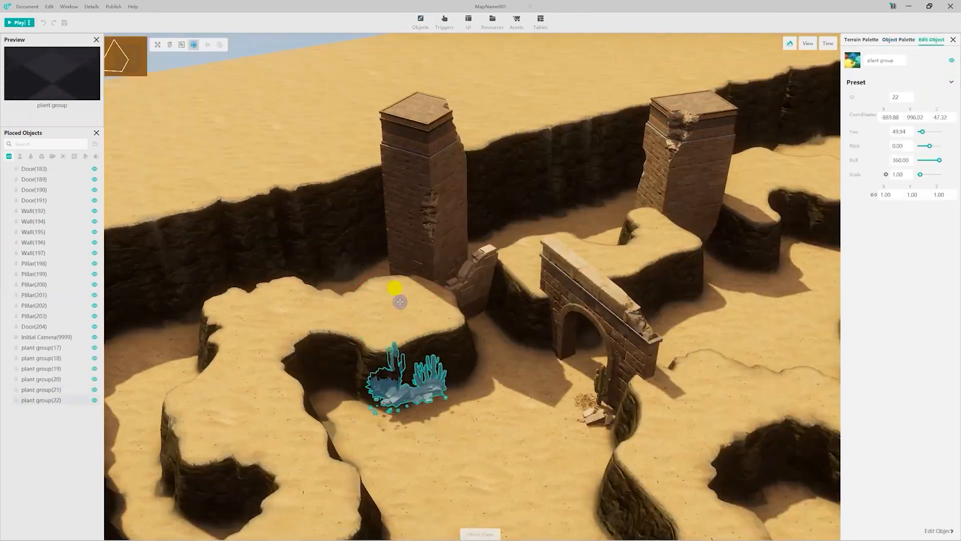
left_click_drag(397, 293, 401, 180)
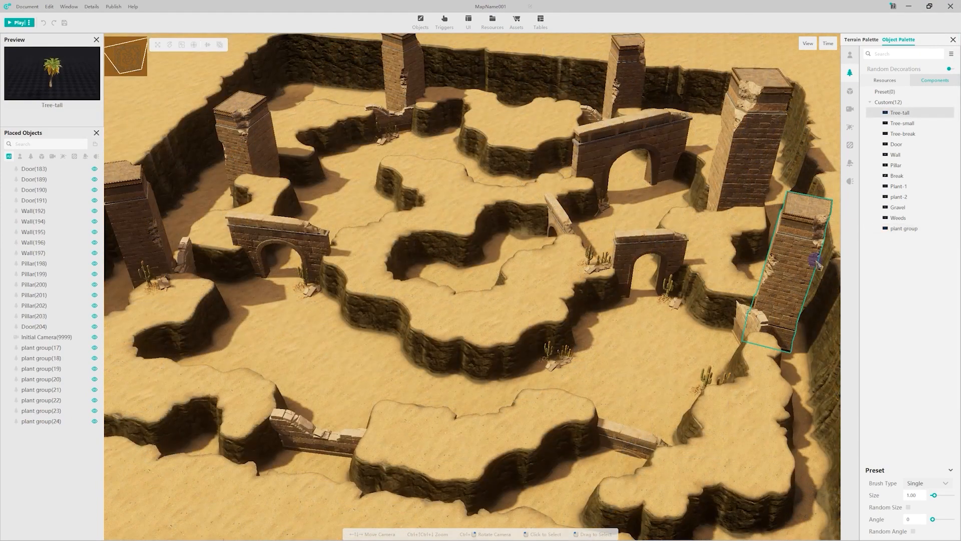
- Choose the Tree-tall decoration and enable random size from 0.70 to 1.20 together with a random angle
left_click(894, 114)
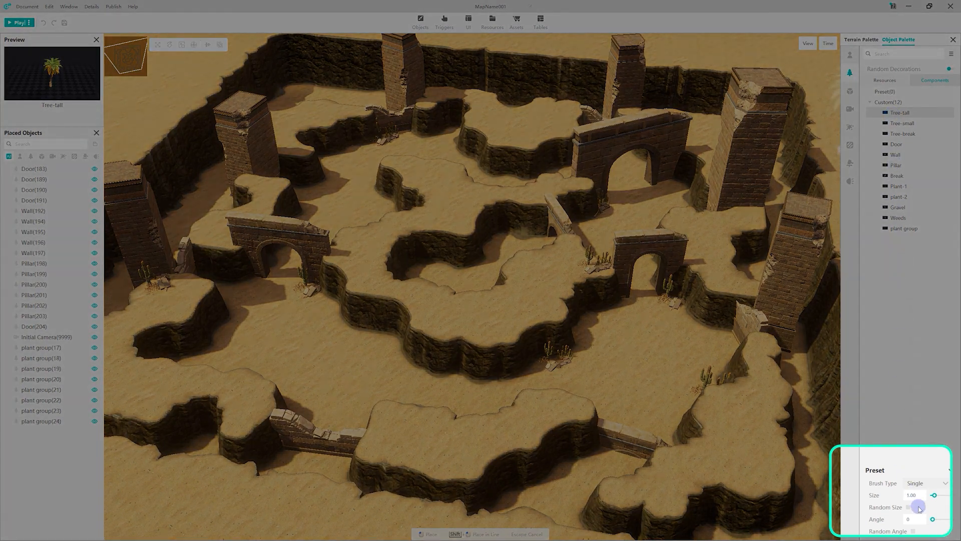
left_click(908, 507)
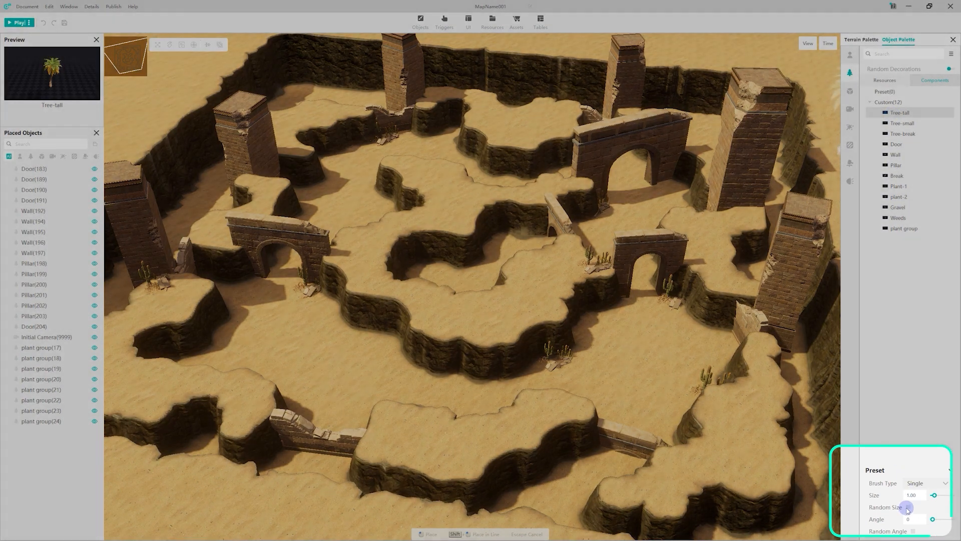
left_click(913, 531)
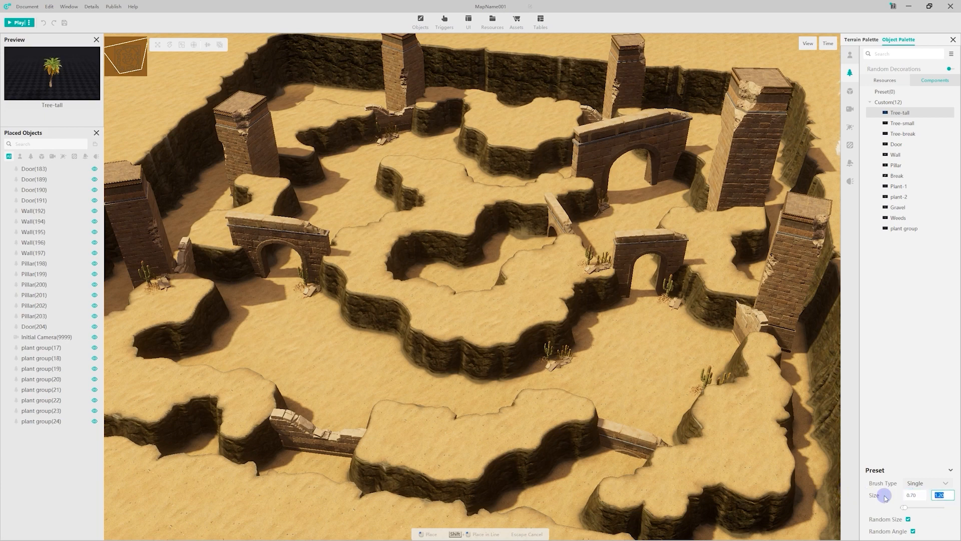
- Place three Tree-tall palms: on the cliff near the front pillar, on the next cliff behind it, and beside the large arch
left_click(780, 400)
left_click(757, 257)
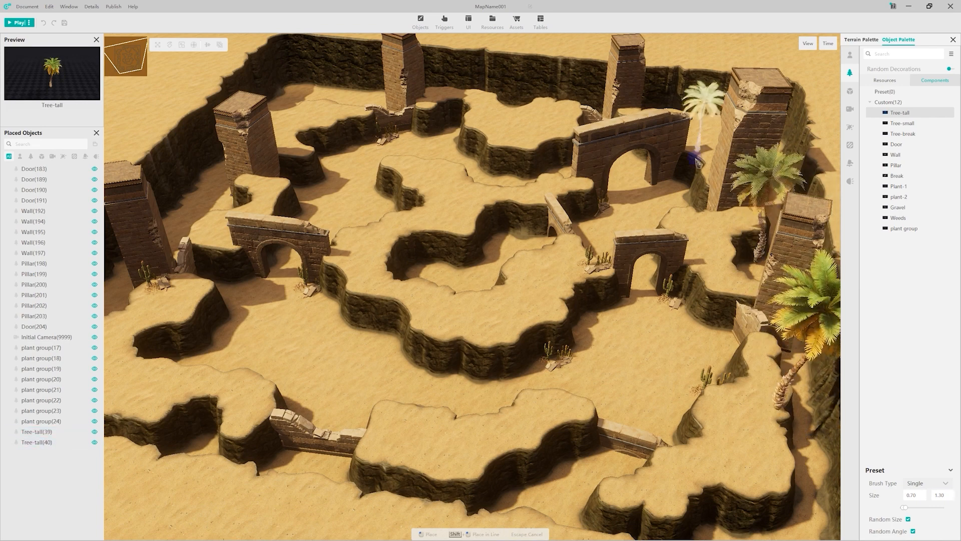
left_click(703, 158)
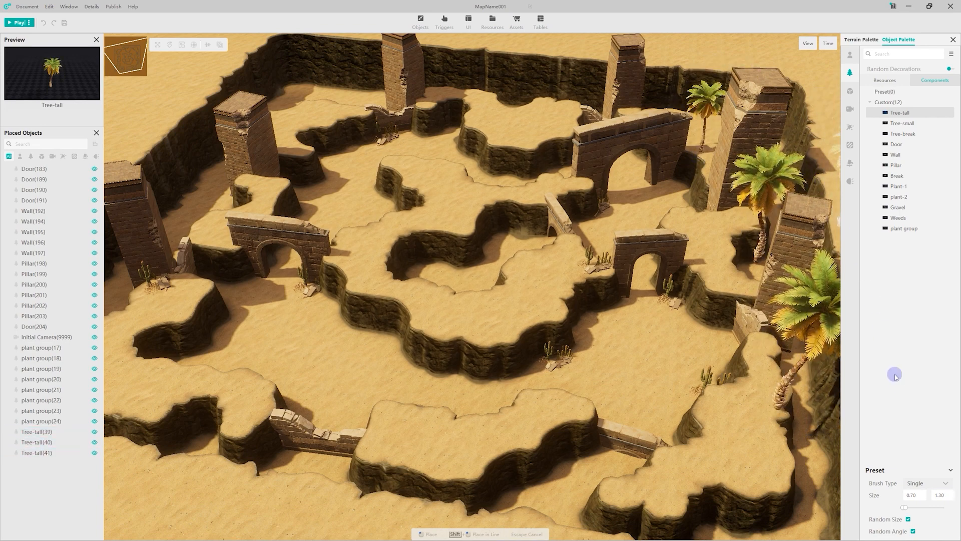
- Scatter Tree-tall palms across the map with the Regions brush type and move the palm overlapping a pillar clear of it
left_click(926, 483)
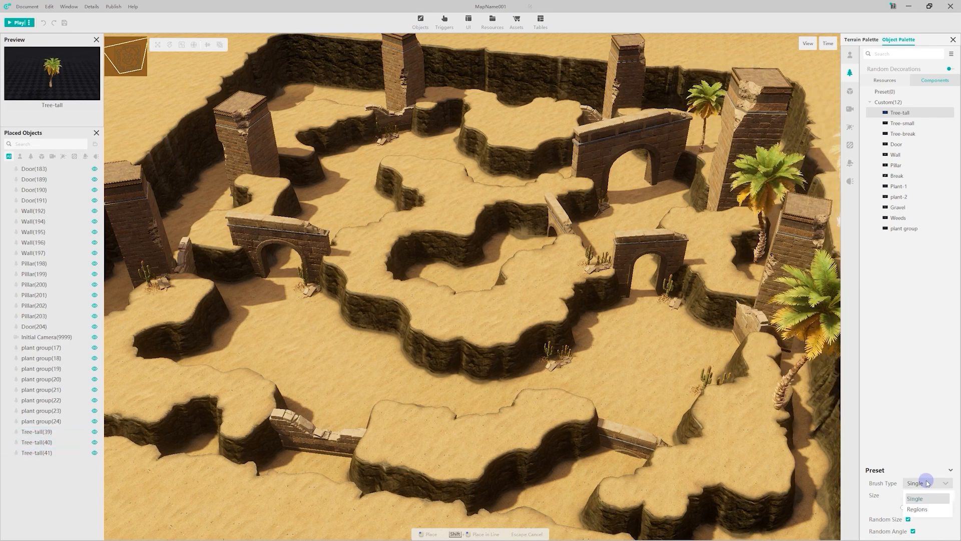
left_click(927, 509)
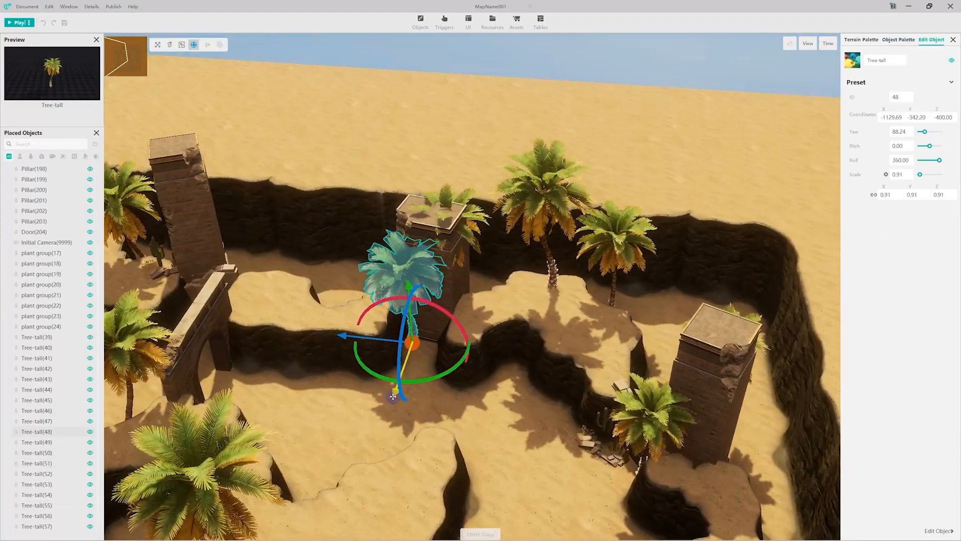
left_click(453, 218)
left_click_drag(453, 321, 290, 291)
right_click_drag(290, 291, 321, 270)
left_click(397, 315)
right_click_drag(500, 380, 514, 424)
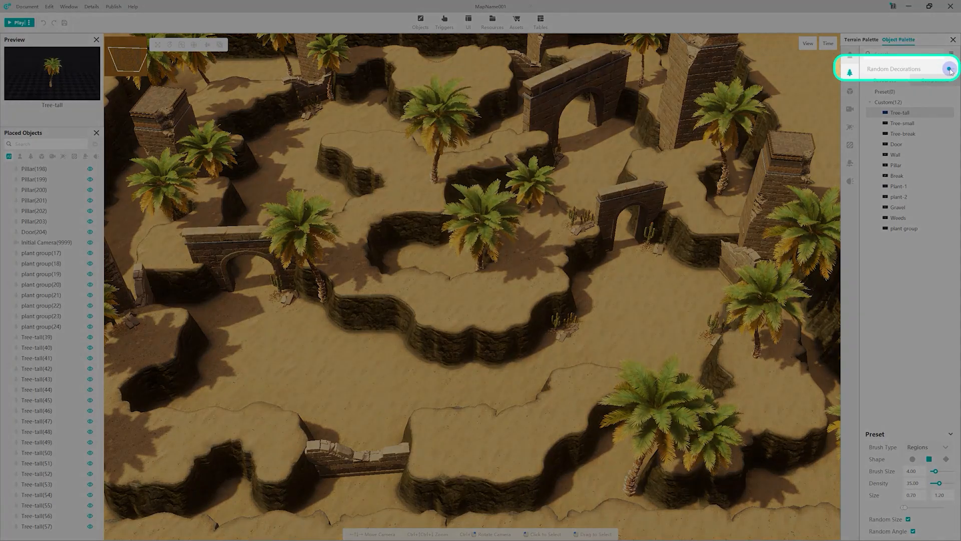
- Turn on Random Decorations and create a random list folder named Random trees
left_click(949, 70)
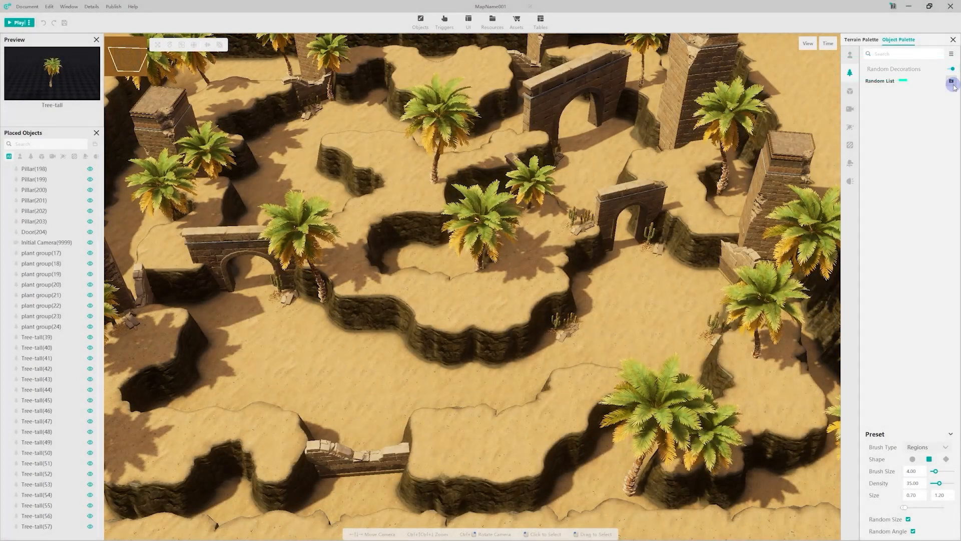
left_click(951, 80)
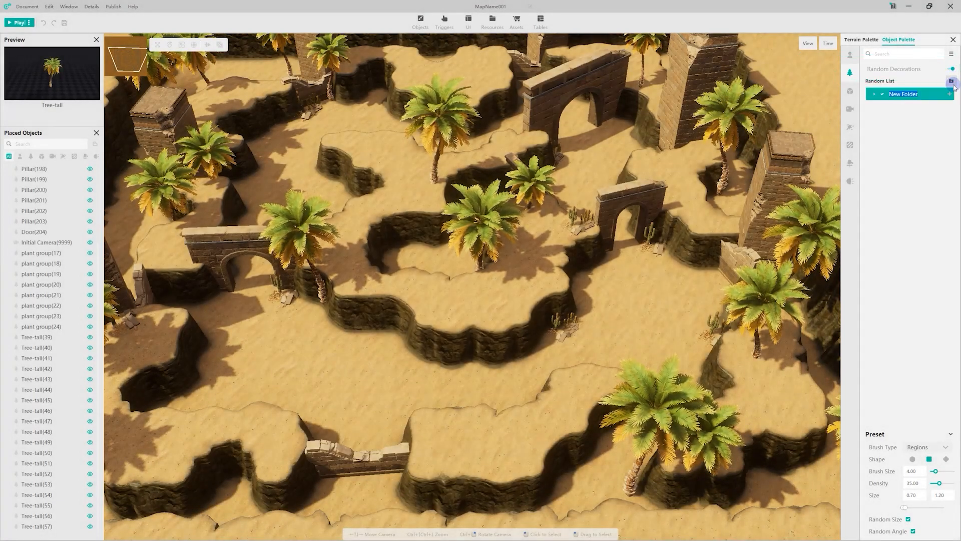
type("Random trees")
left_click(918, 111)
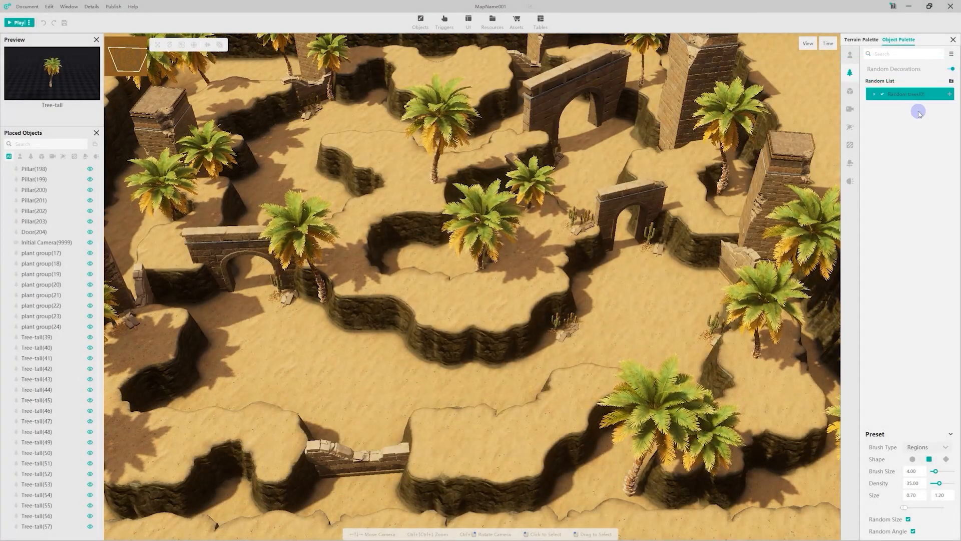
- Add Tree-tall, Tree-small and Tree-break to the Random trees list and confirm the selection
left_click(949, 94)
left_click(345, 221)
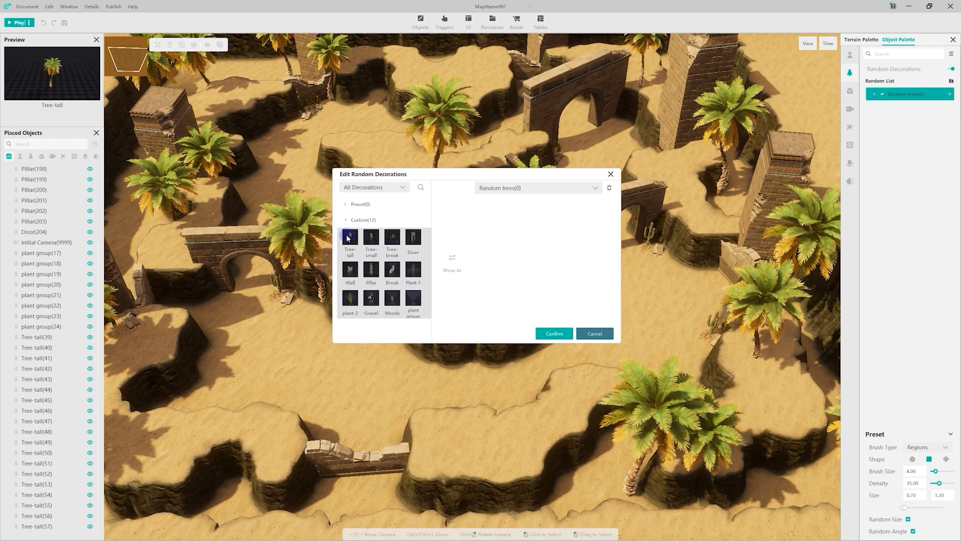
double_click(349, 238)
double_click(350, 239)
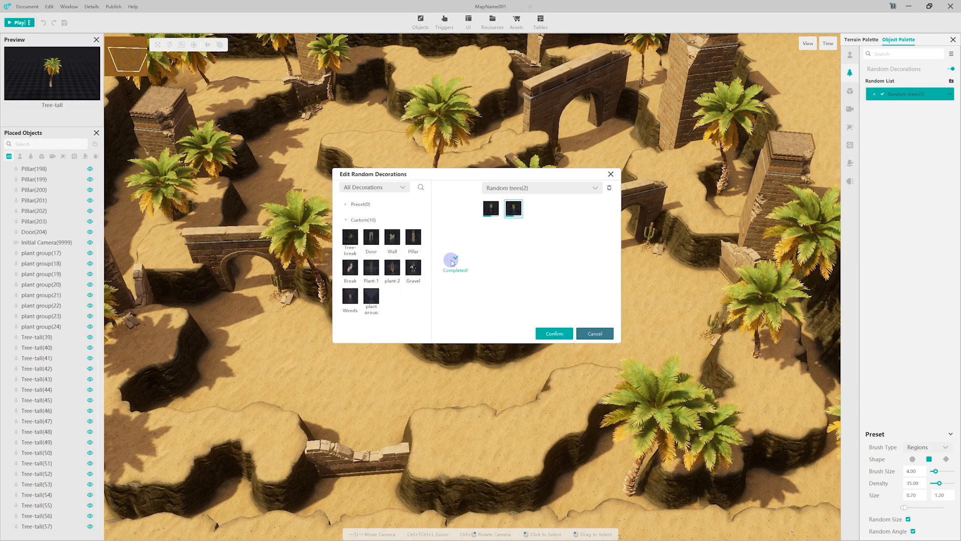
double_click(349, 240)
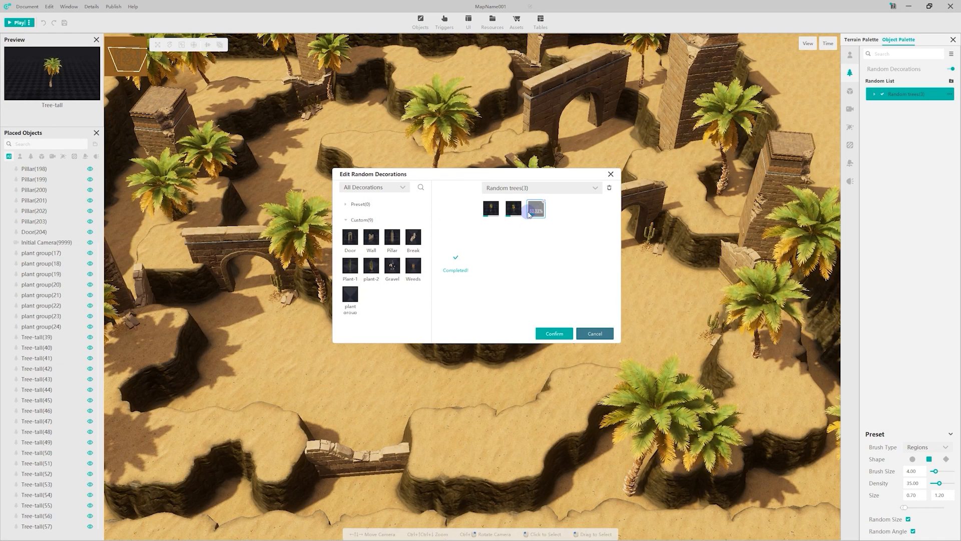
left_click(518, 212)
left_click(493, 296)
left_click(556, 297)
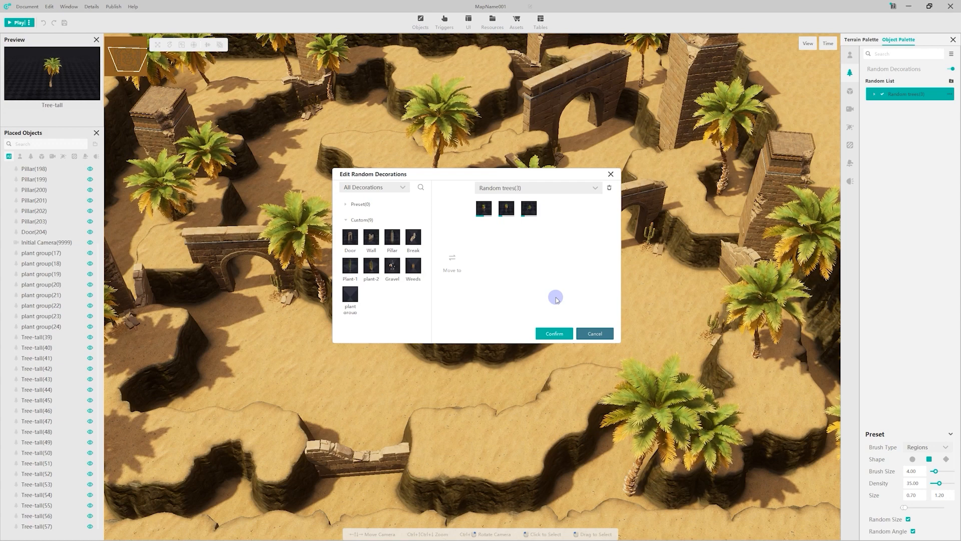
left_click(555, 333)
- Paint random trees with the region brush on the cliff by the broken wall, and switch the brush type to Single
scroll(601, 321, "down", 3)
left_click(760, 306)
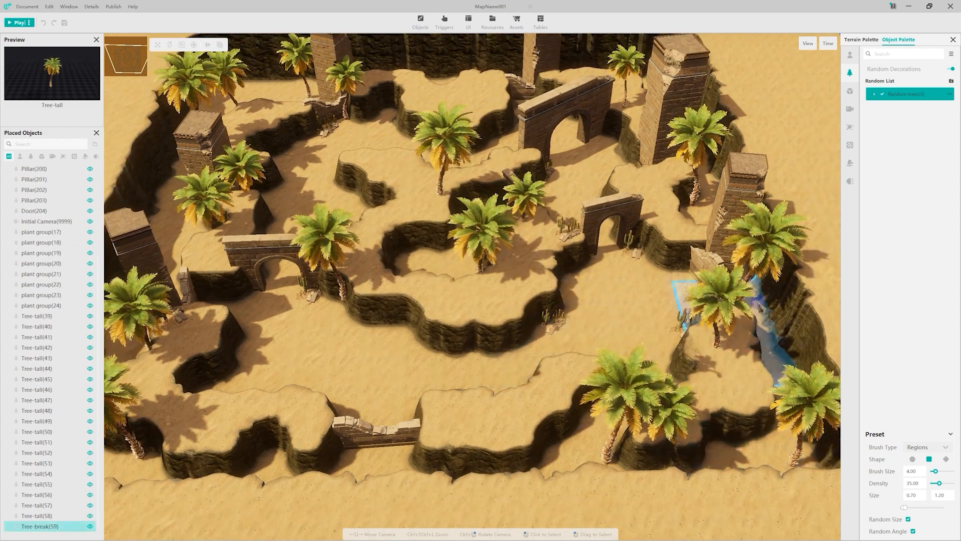
key("Up")
key("Right")
left_click(921, 446)
left_click(918, 459)
key("Down")
key("Left")
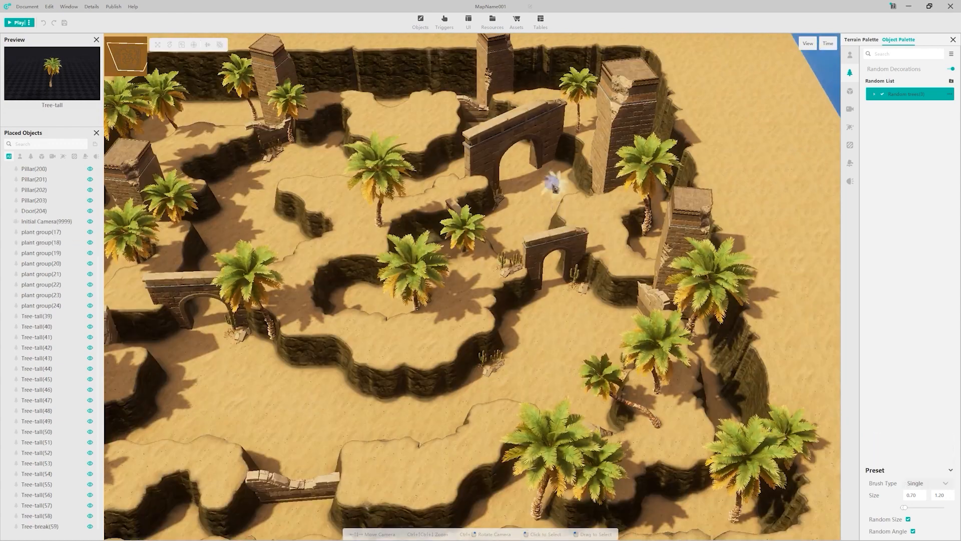
- Place random trees one at a time around the large arch and on the cliffs beside the front broken wall
key("Up")
key("Left")
left_click(509, 204)
key("Down")
left_click(517, 260)
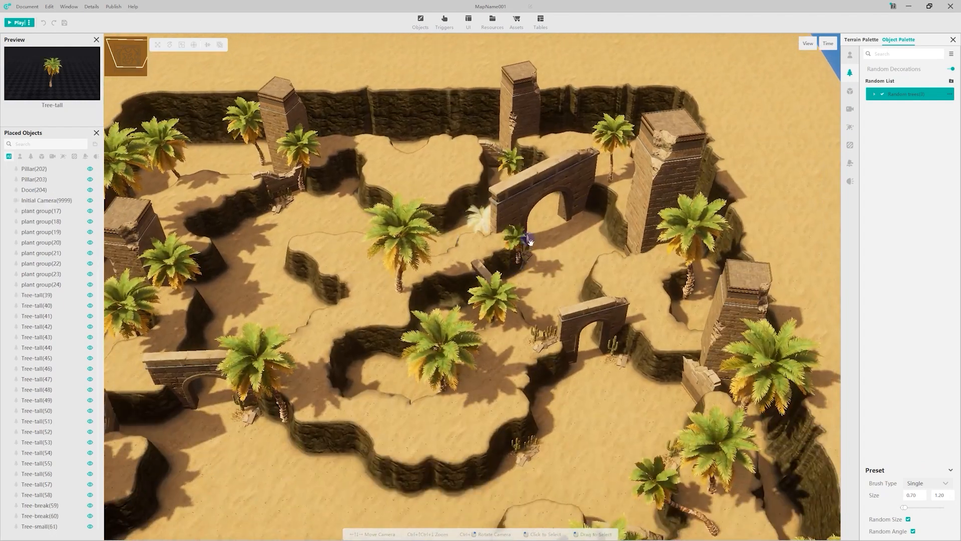
key("Down")
key("Down")
key("Left")
left_click(458, 445)
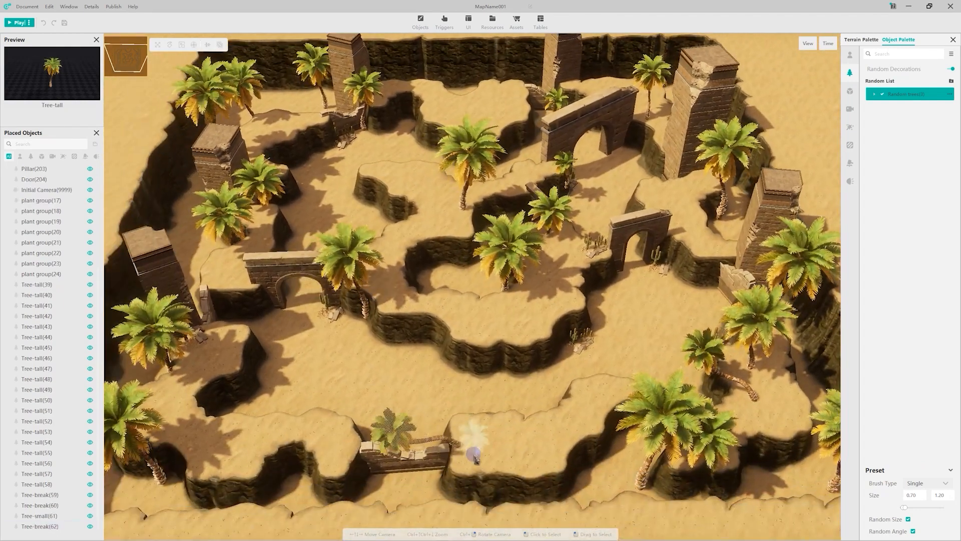
key("Right")
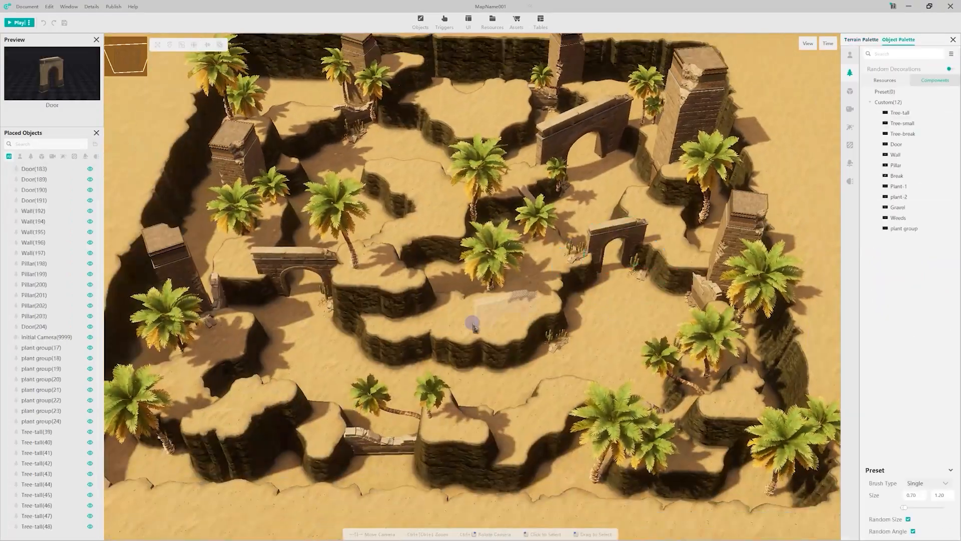
- Place a Door on the middle cliff terrace with a Break rubble piece at its base
left_click(863, 40)
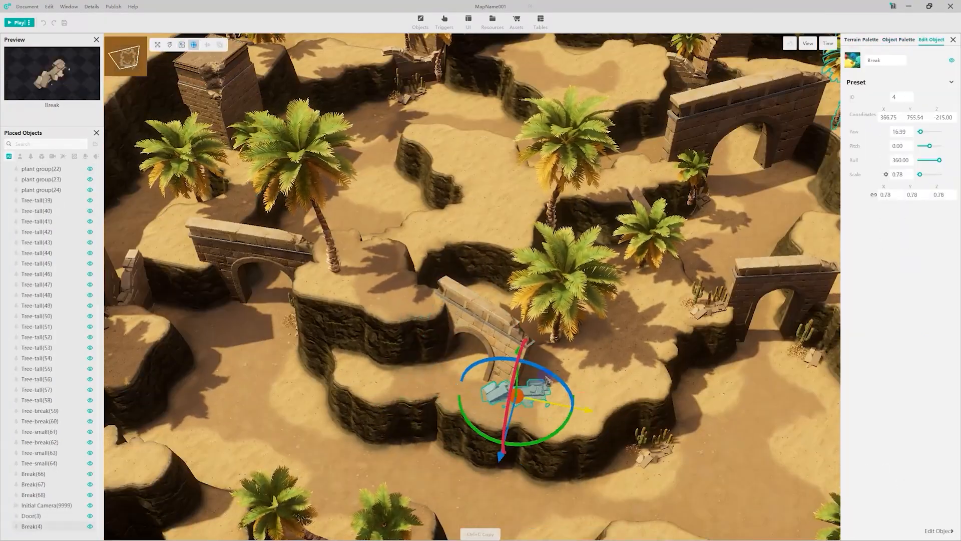
left_click(597, 430)
right_click_drag(577, 433, 550, 371)
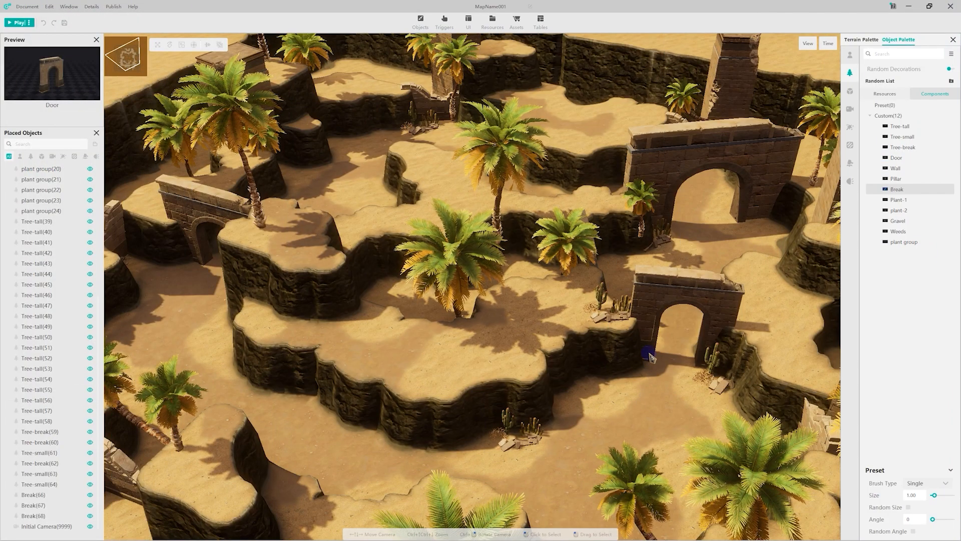
left_click(650, 352)
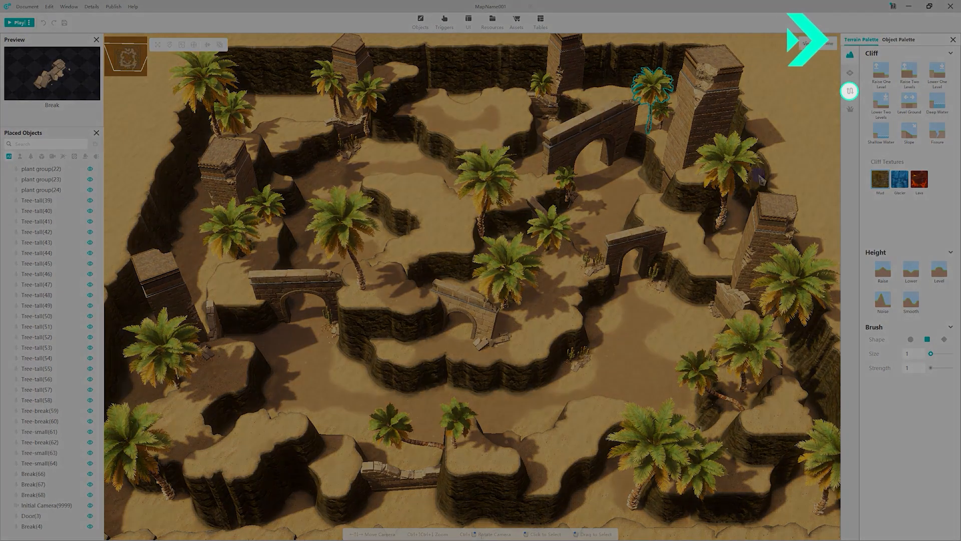
- Paint Ground collision over the broken walls that block the map's passages
left_click(848, 91)
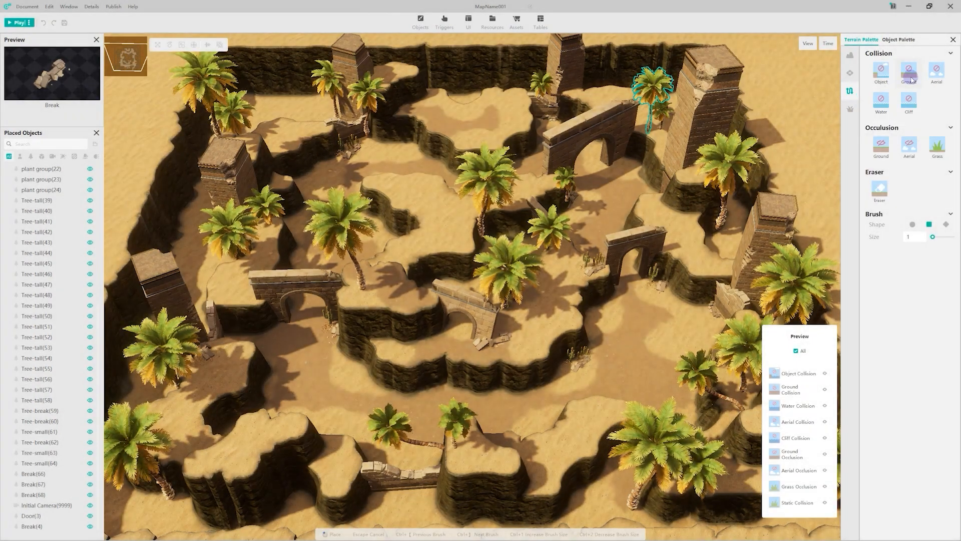
left_click(909, 75)
scroll(478, 150, "up", 6)
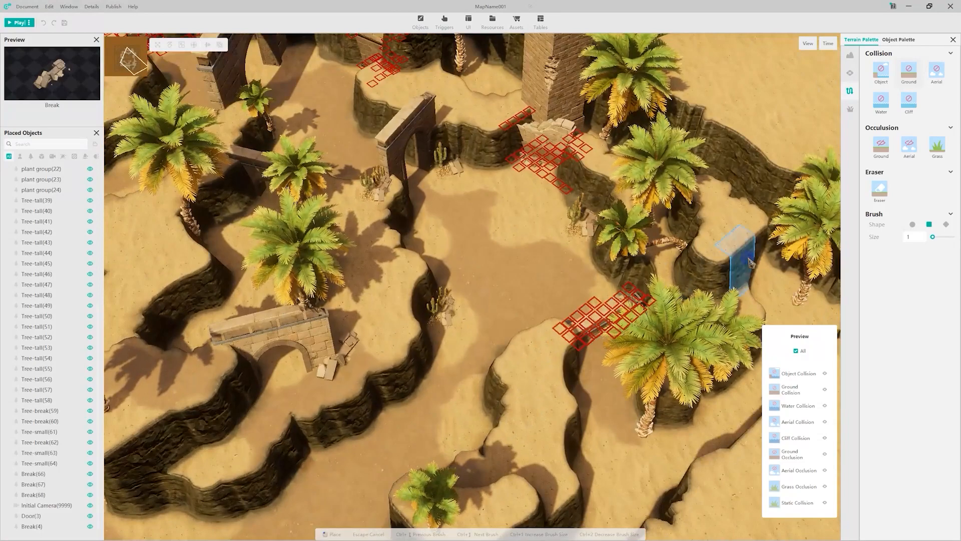
- Use the collision Eraser to clean up excess collision cells around the blocked passages
left_click(882, 195)
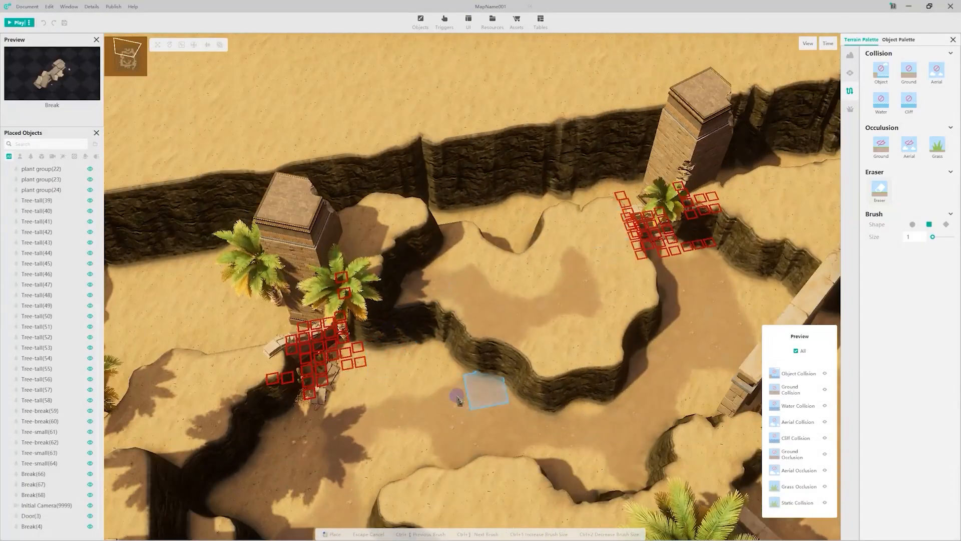
right_click_drag(460, 401, 353, 193)
right_click_drag(378, 424, 543, 382)
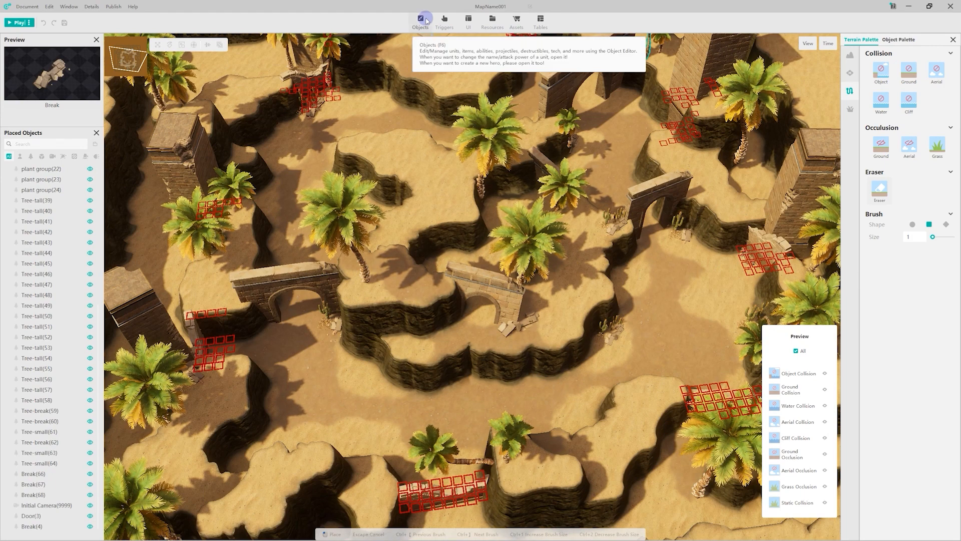
- Open the custom unit's data in the Object Editor and show its Movement Type options
left_click(426, 21)
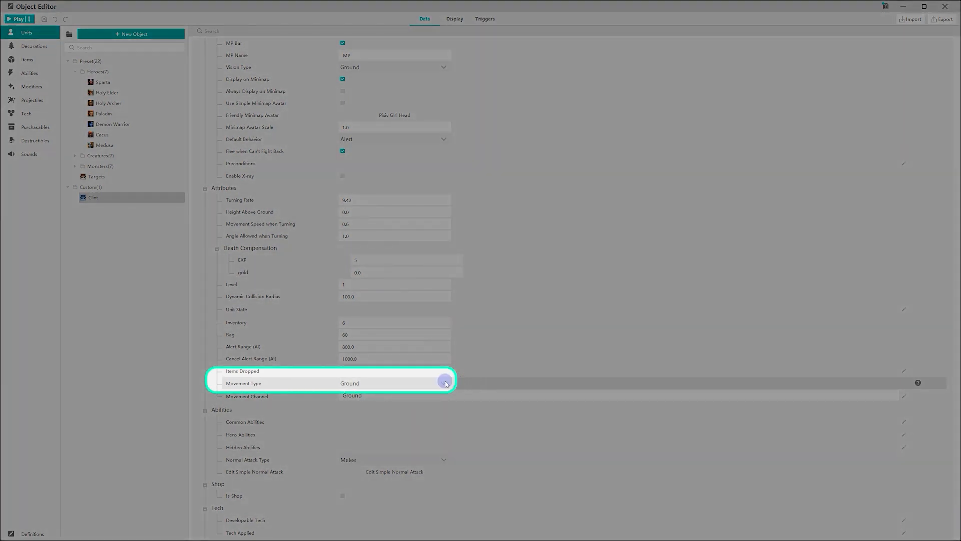
left_click(445, 383)
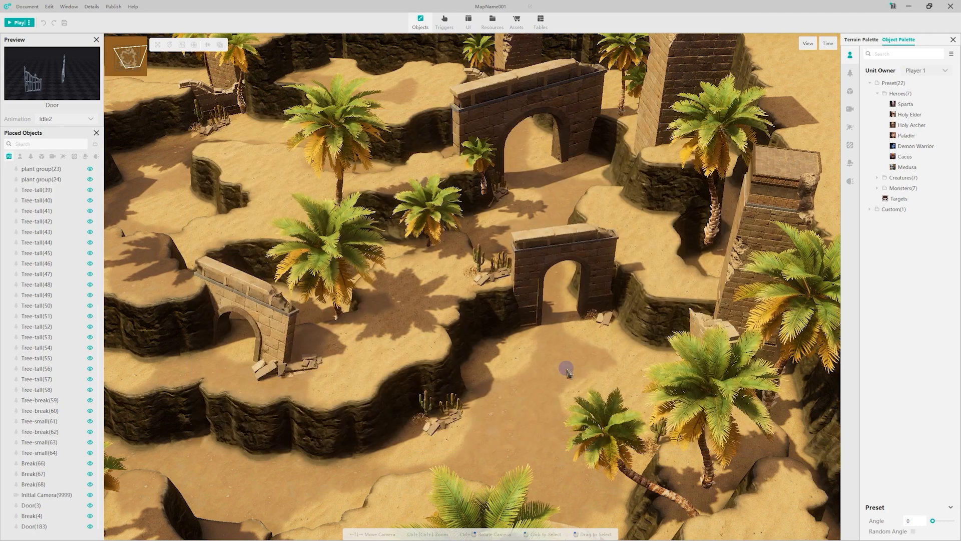
- Place a destructible Door on the sand in front of the middle stone archway, adjusting its rotation and position
left_click(850, 163)
left_click(896, 80)
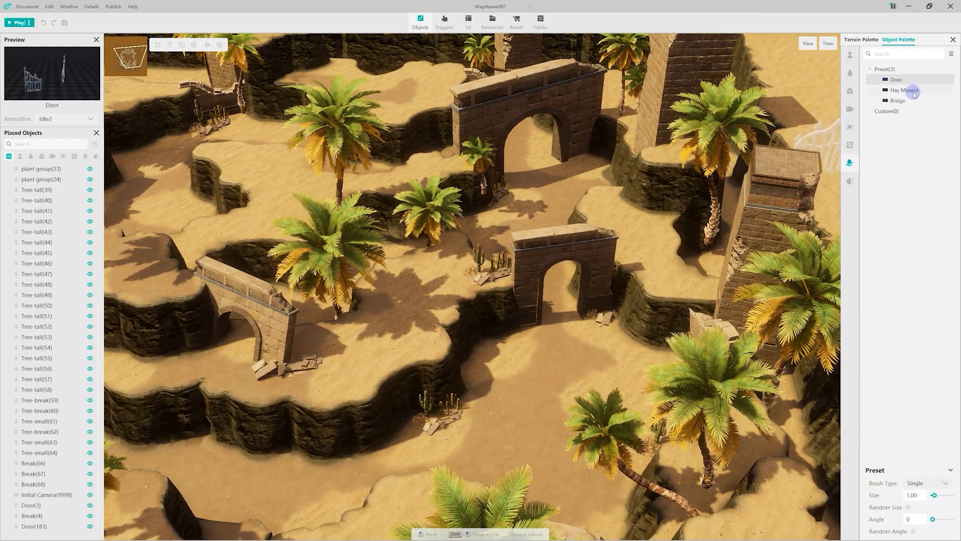
left_click(598, 353)
left_click_drag(630, 374, 638, 364)
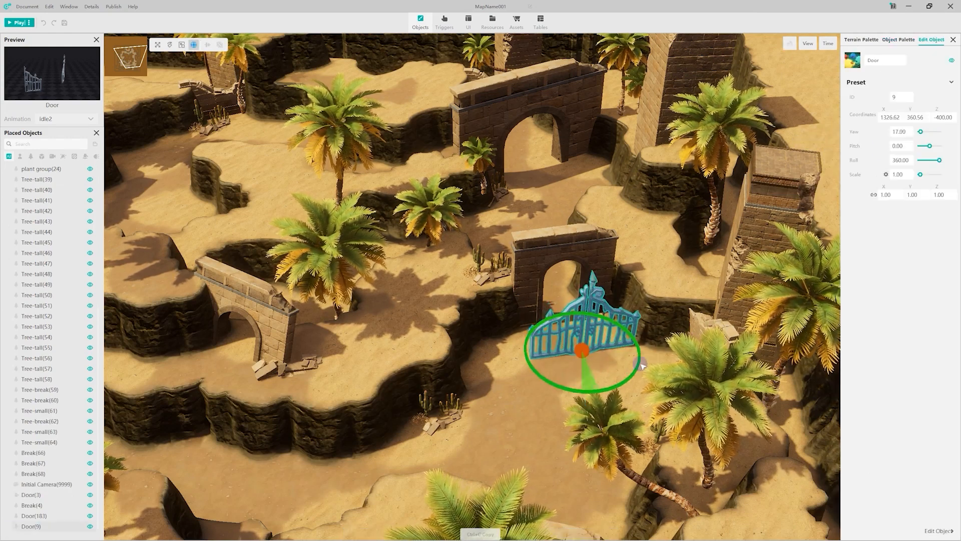
left_click_drag(582, 350, 567, 366)
- Delete the stone archway standing behind the new destructible door
middle_click_drag(595, 269, 514, 259)
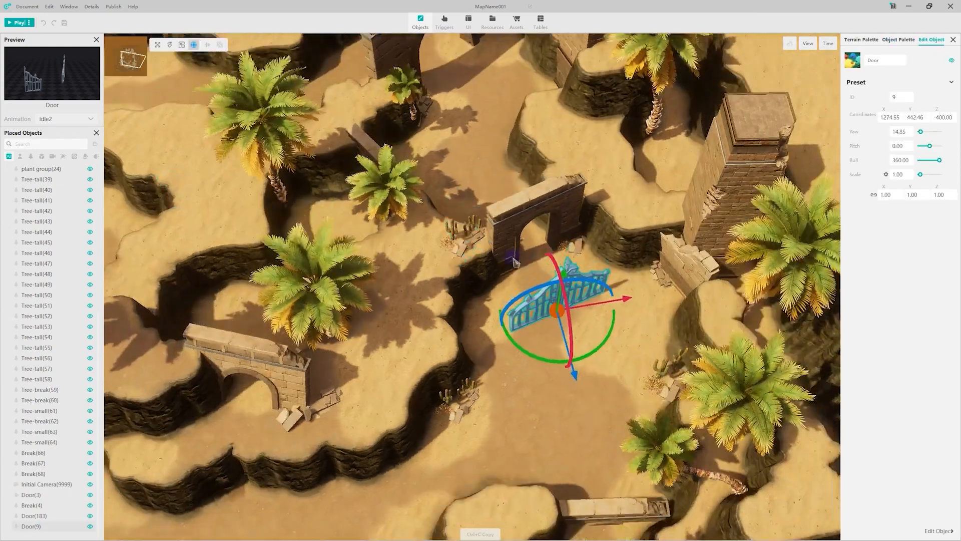
left_click(523, 245)
key("Delete")
- Move the destructible door into the gap between the two cliffs and rotate it to span the passage
middle_click_drag(518, 345, 568, 353)
left_click(570, 343)
left_click_drag(567, 352, 561, 303)
left_click_drag(603, 334, 608, 330)
left_click_drag(560, 303, 560, 290)
left_click(612, 381)
middle_click_drag(611, 382, 572, 380)
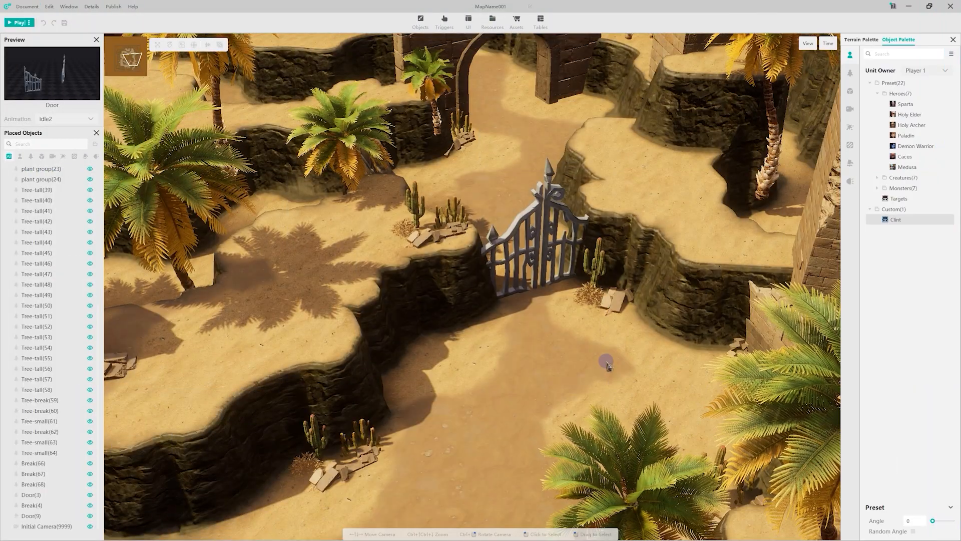
- Open the door in the Object Editor and change its model to the stone gate with black bars from Building Components
left_click(535, 307)
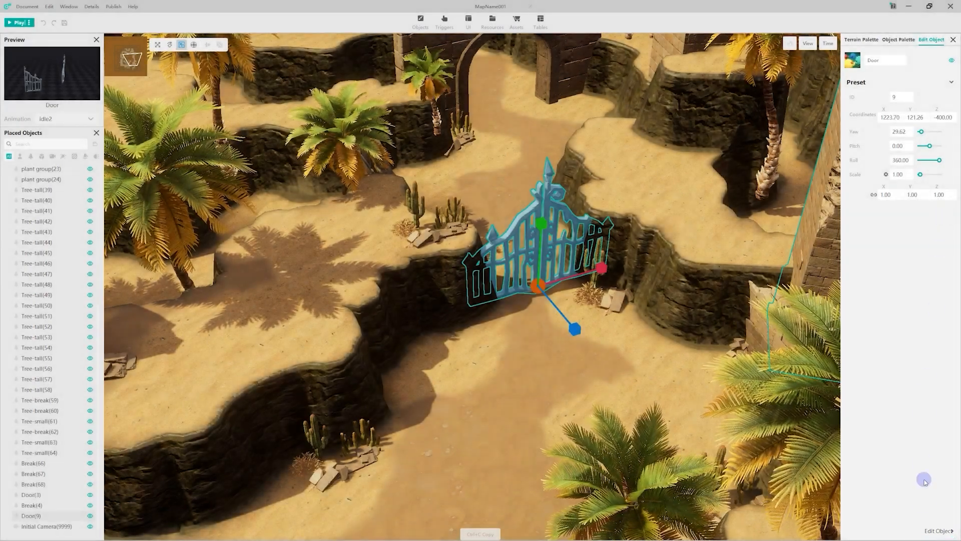
left_click(928, 531)
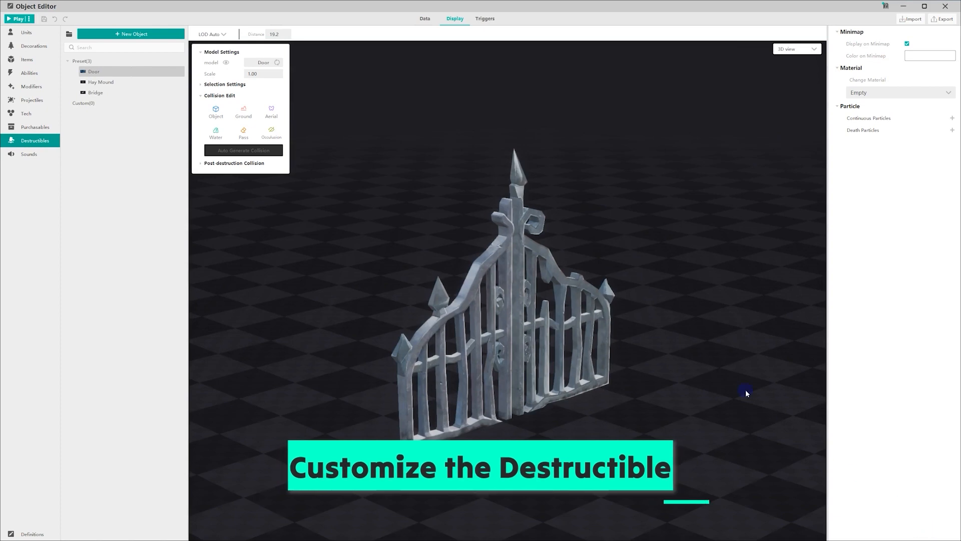
left_click(277, 62)
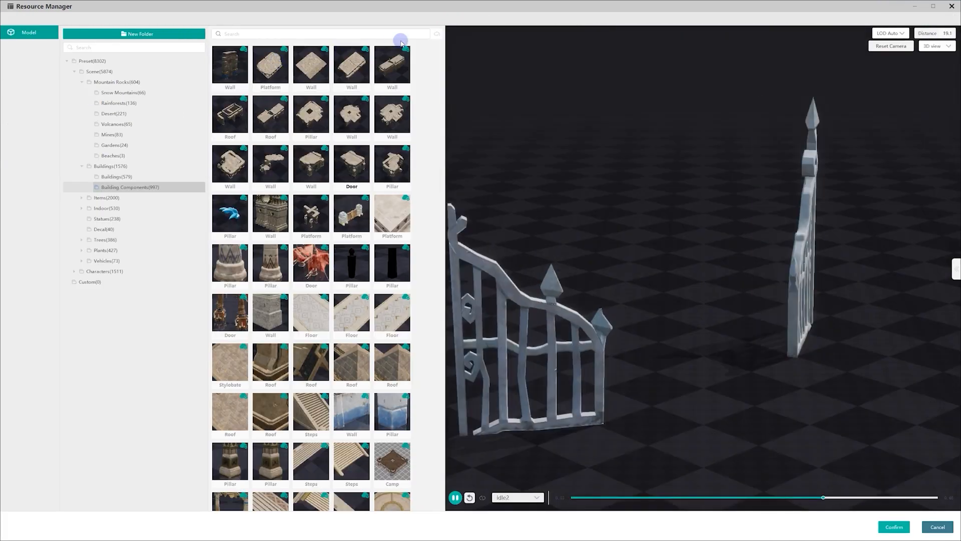
left_click(435, 35)
left_click(354, 116)
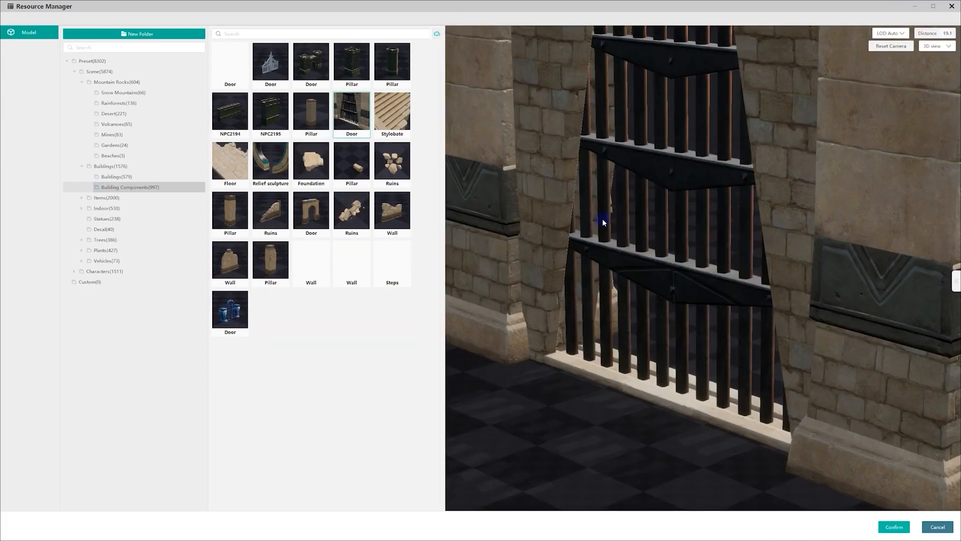
scroll(792, 323, "down", 3)
left_click(896, 531)
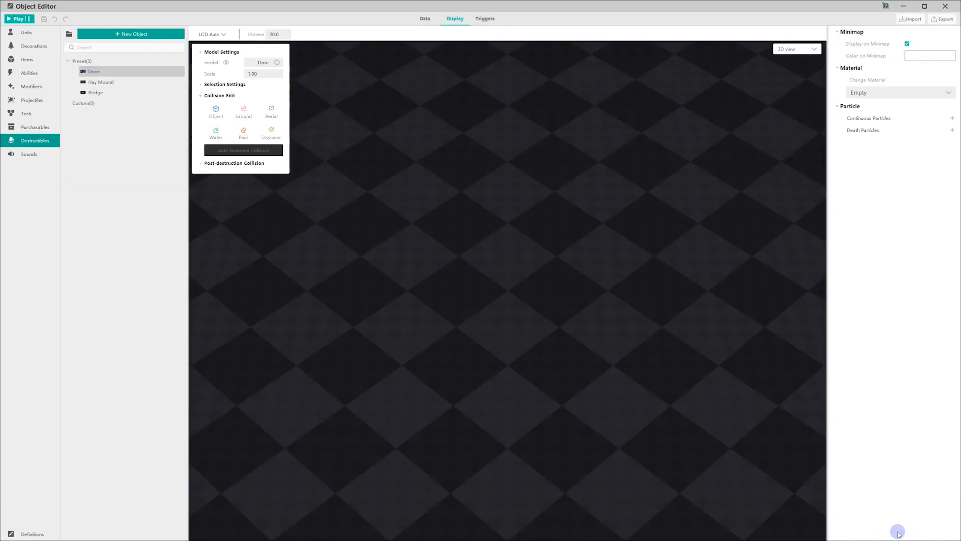
scroll(693, 374, "down", 3)
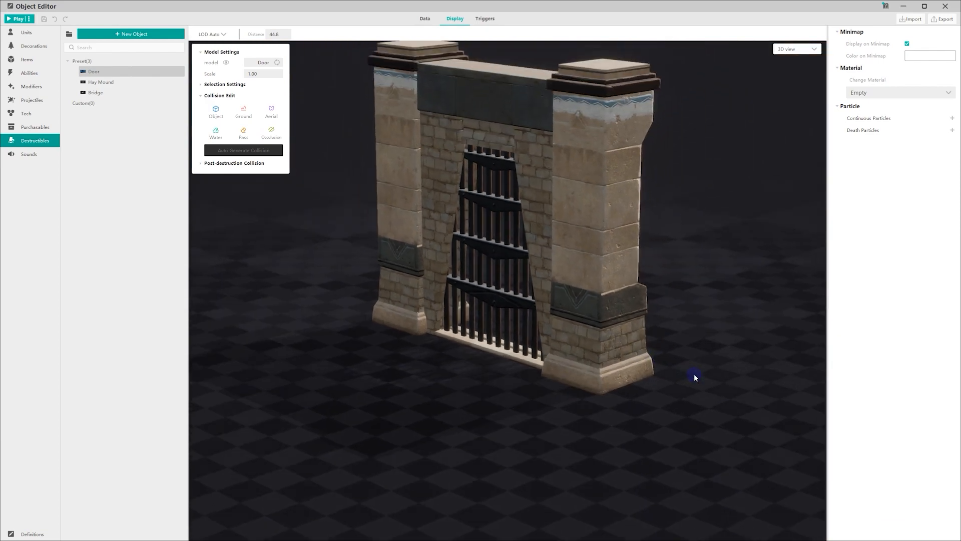
left_click_drag(695, 378, 511, 385)
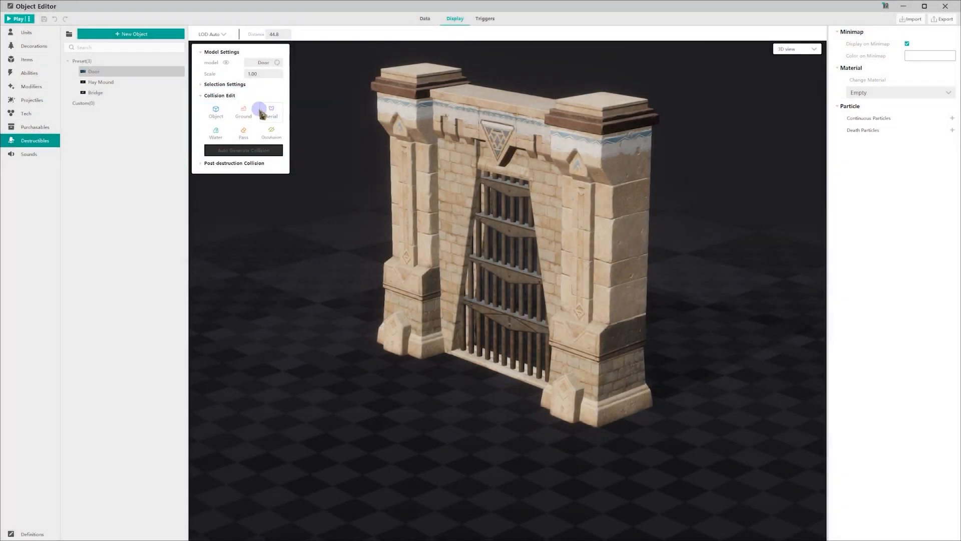
- Examine the gate's Ground collision cells with the Eraser option, and show the Post-destruction Collision settings
left_click(243, 111)
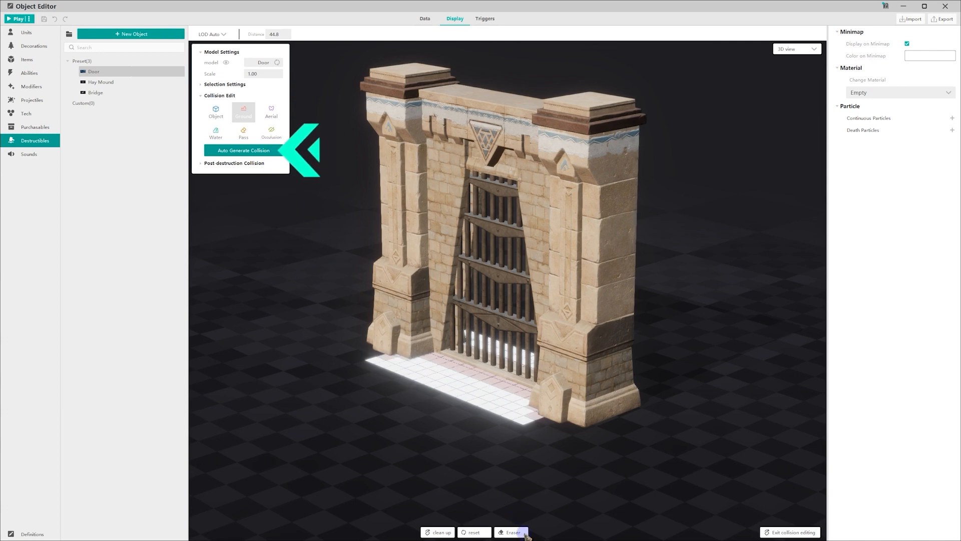
left_click(524, 533)
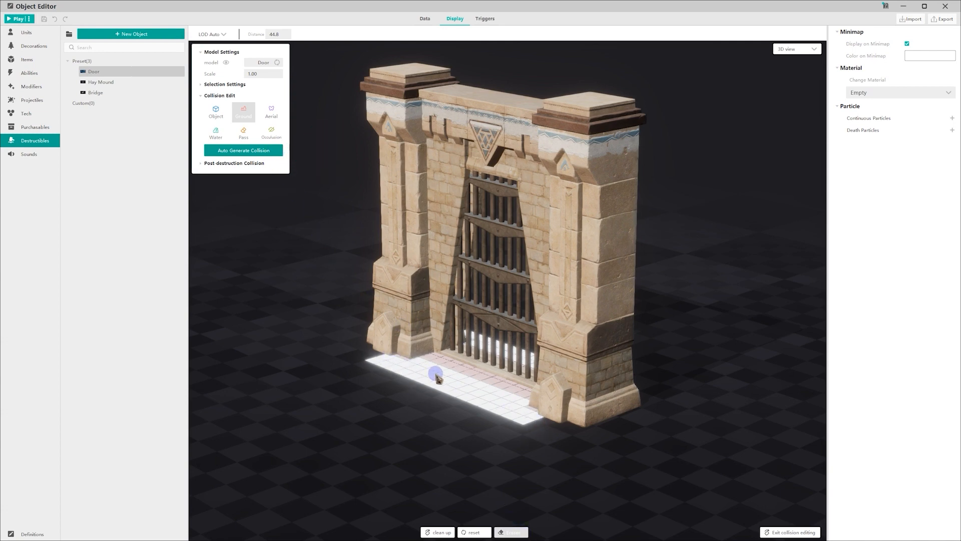
left_click(203, 96)
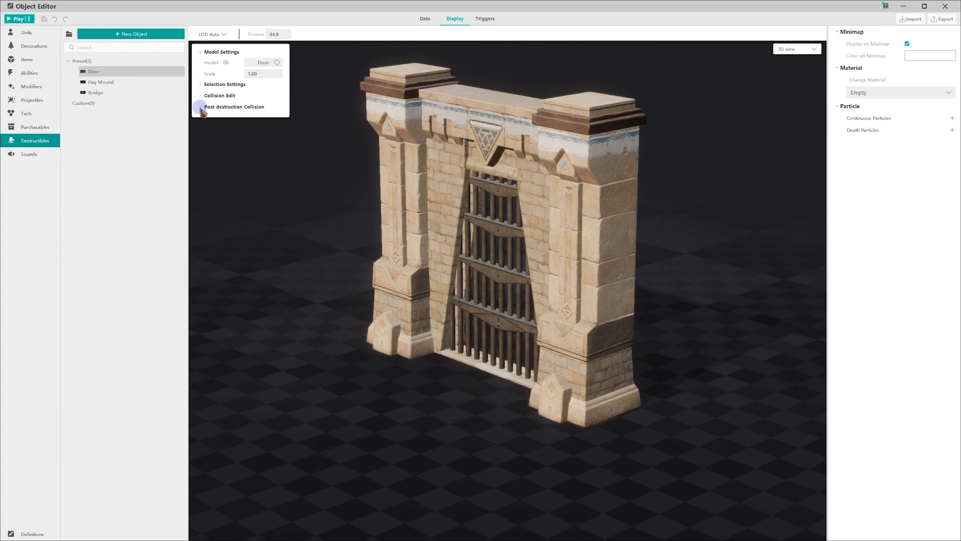
left_click(203, 106)
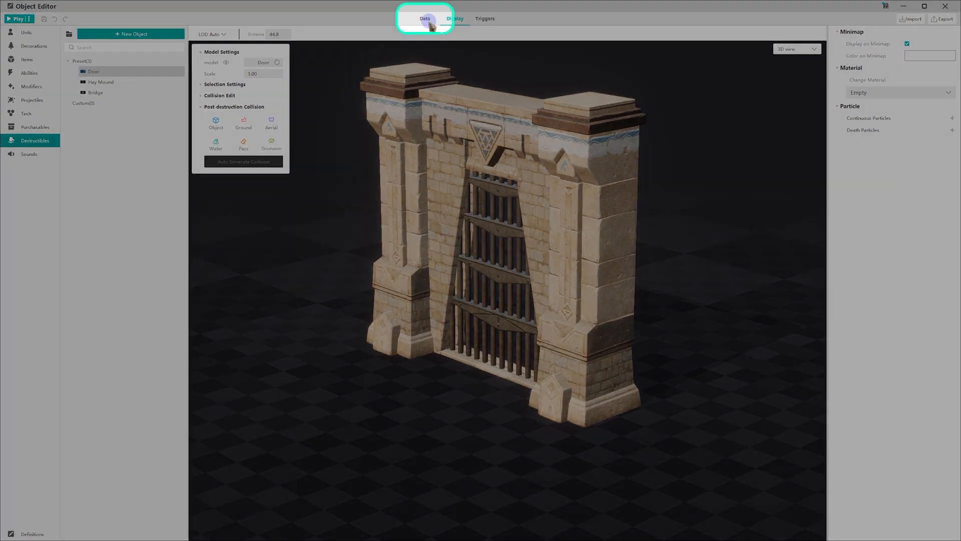
- Set the destructible Door's HP to 100 in its data attributes
left_click(429, 23)
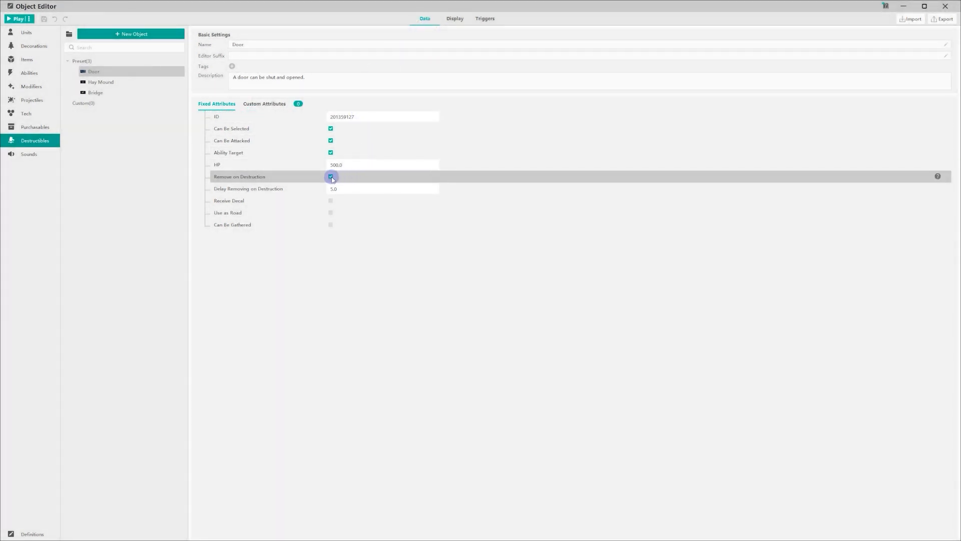
left_click_drag(356, 164, 321, 163)
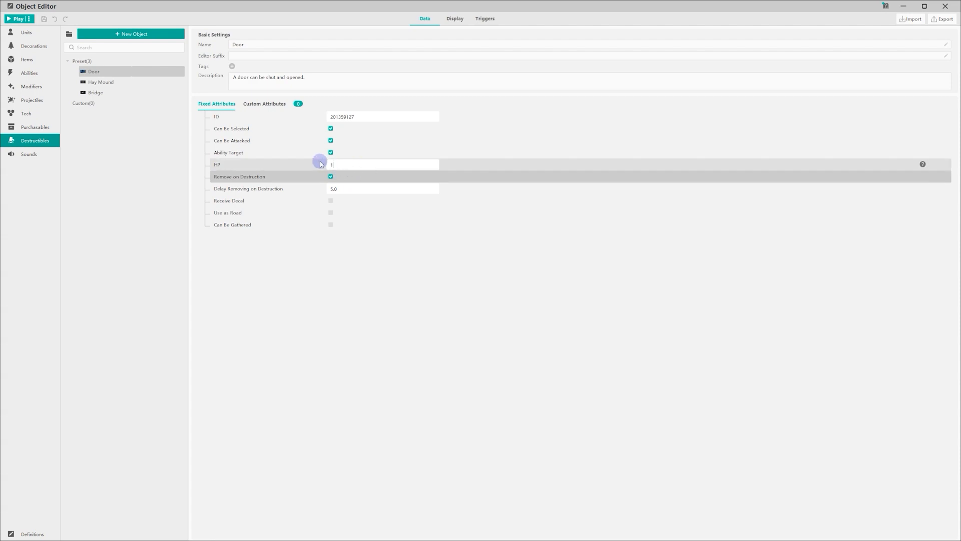
type("100")
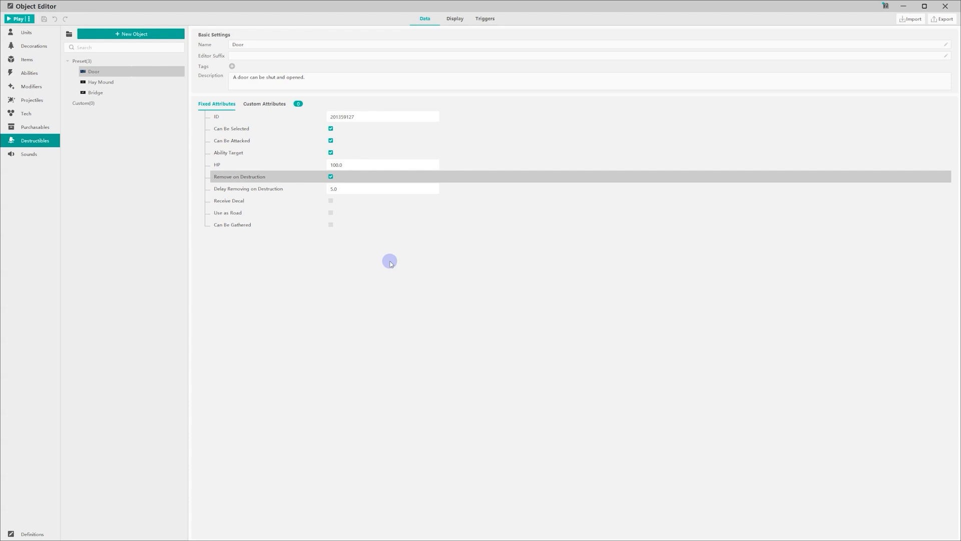
- Try Can Be Gathered on the Door with Item Type as the Resource Type, and turn gathering off again
mouse_move(333, 229)
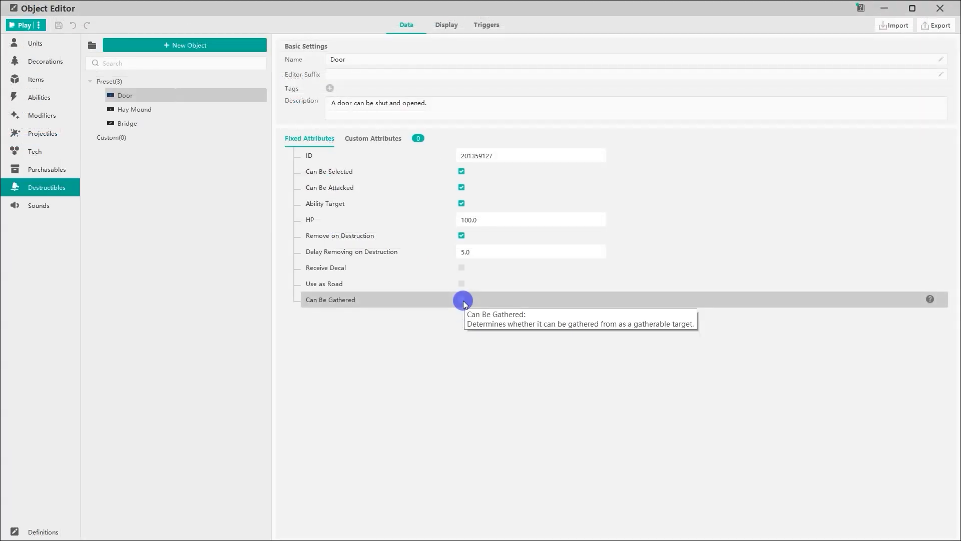
left_click(461, 299)
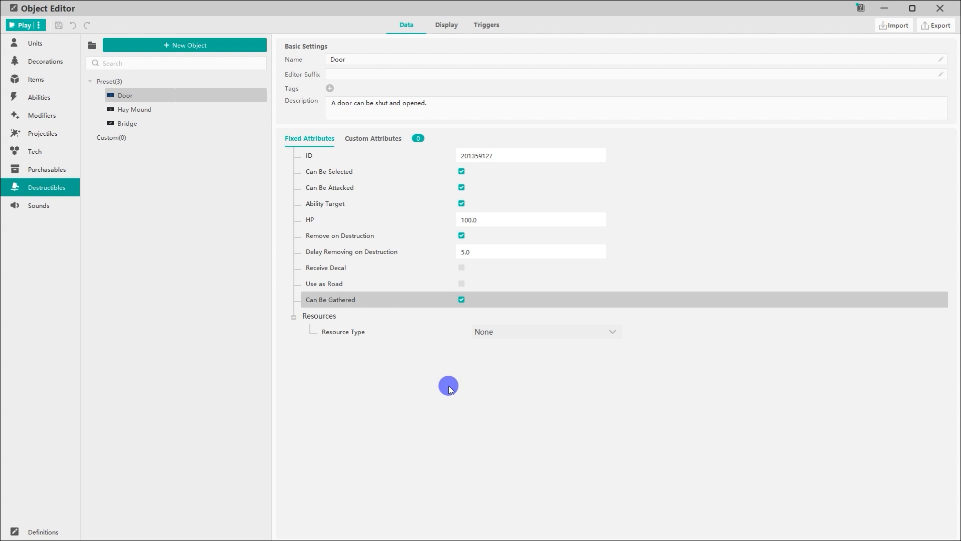
left_click(504, 331)
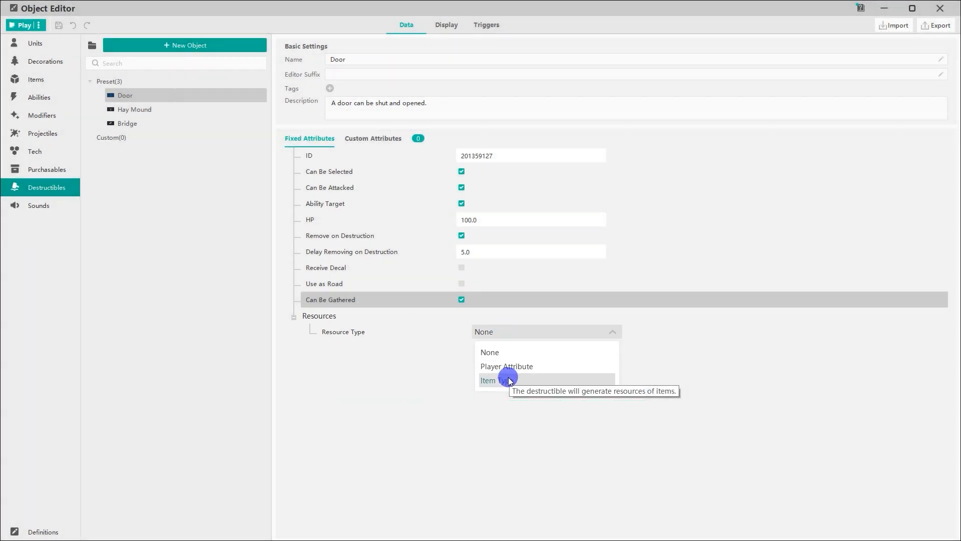
left_click(509, 381)
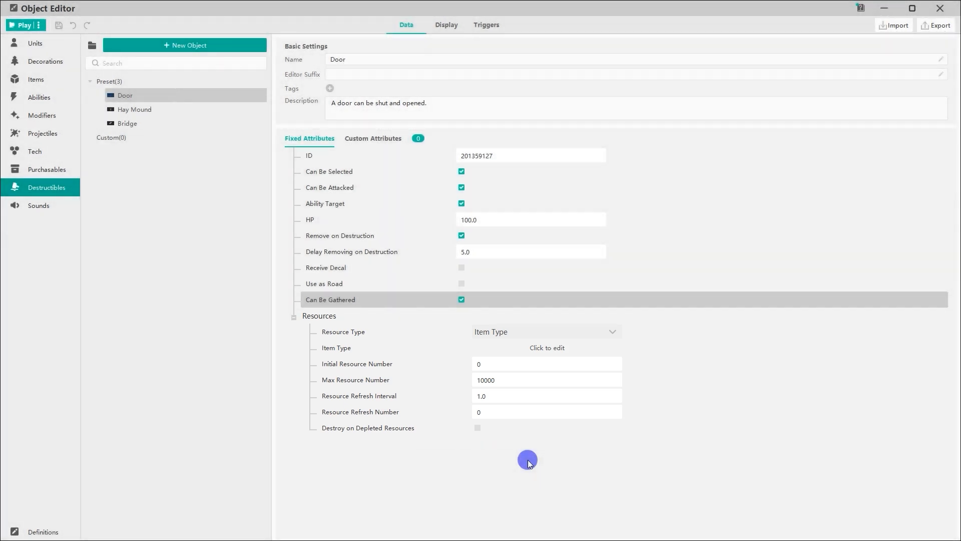
left_click(461, 299)
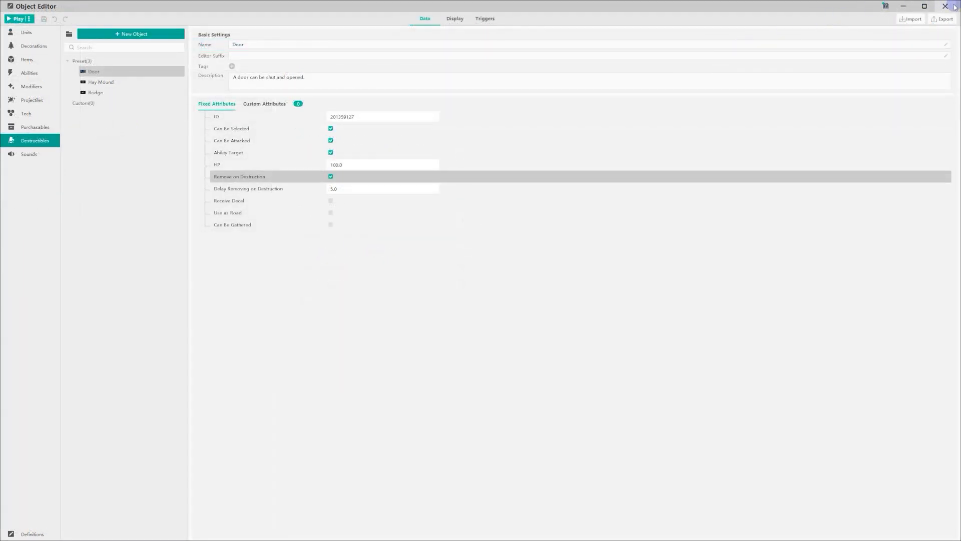
- Back on the map, scale the gate to 0.44, rotate it to about 296° yaw and fit it across the cliff passage
left_click(954, 7)
left_click_drag(536, 283, 483, 293)
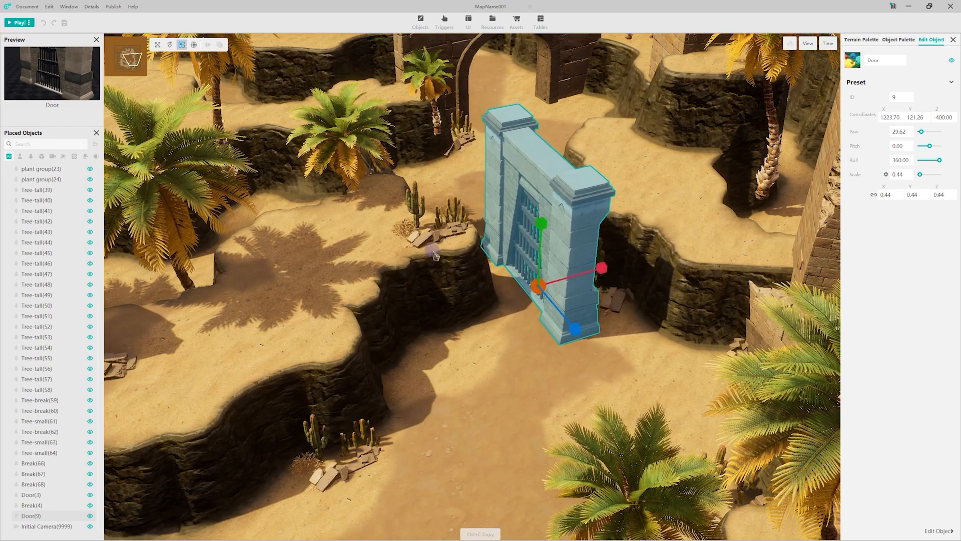
left_click(194, 45)
left_click_drag(585, 307, 492, 317)
left_click(499, 395)
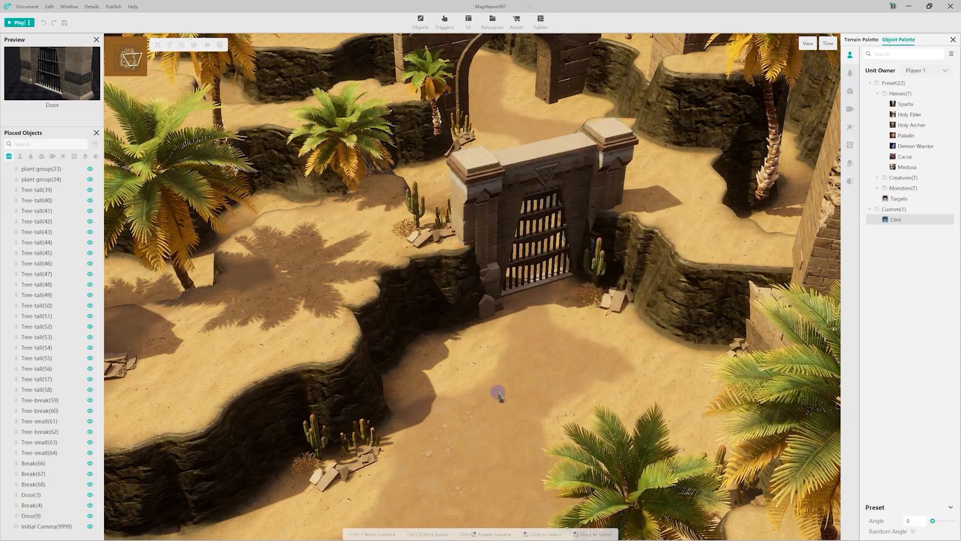
left_click(498, 304)
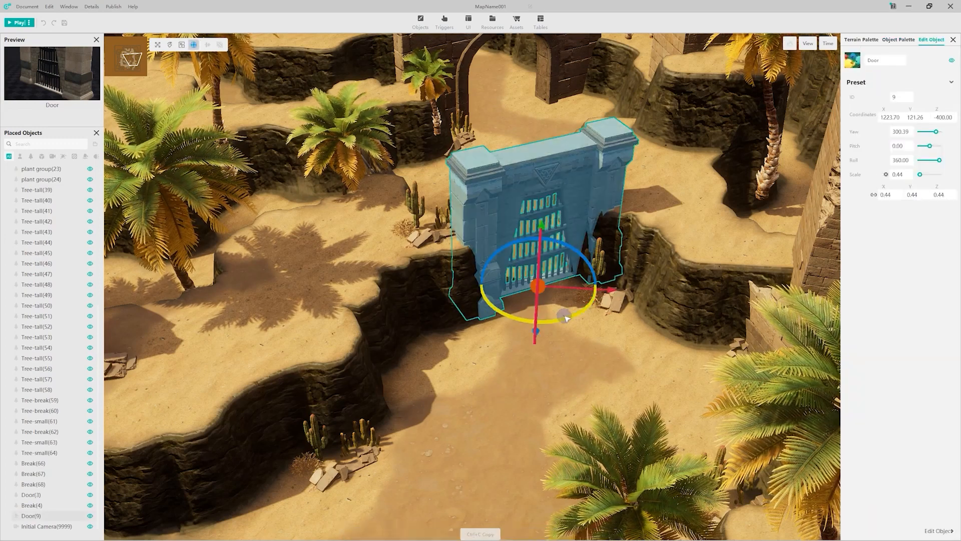
left_click_drag(565, 317, 564, 320)
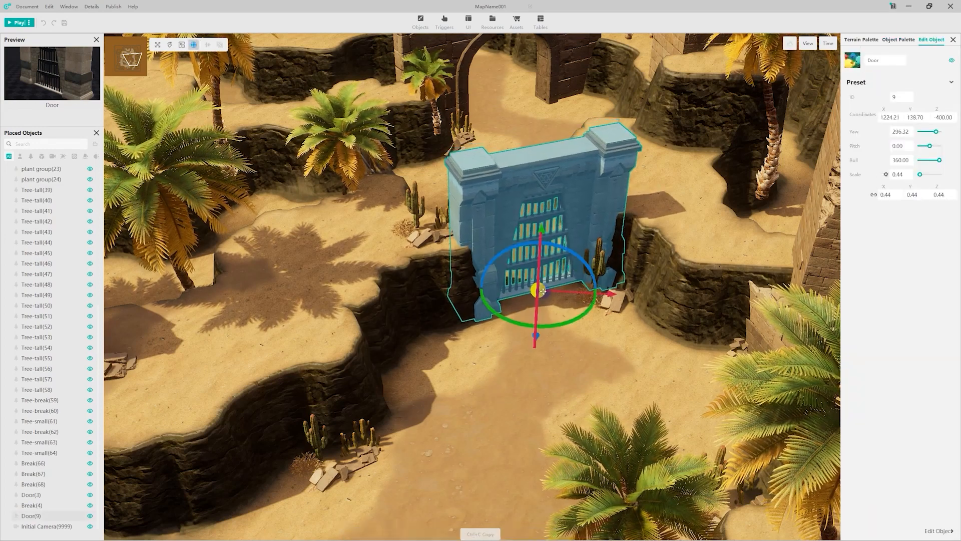
left_click(593, 380)
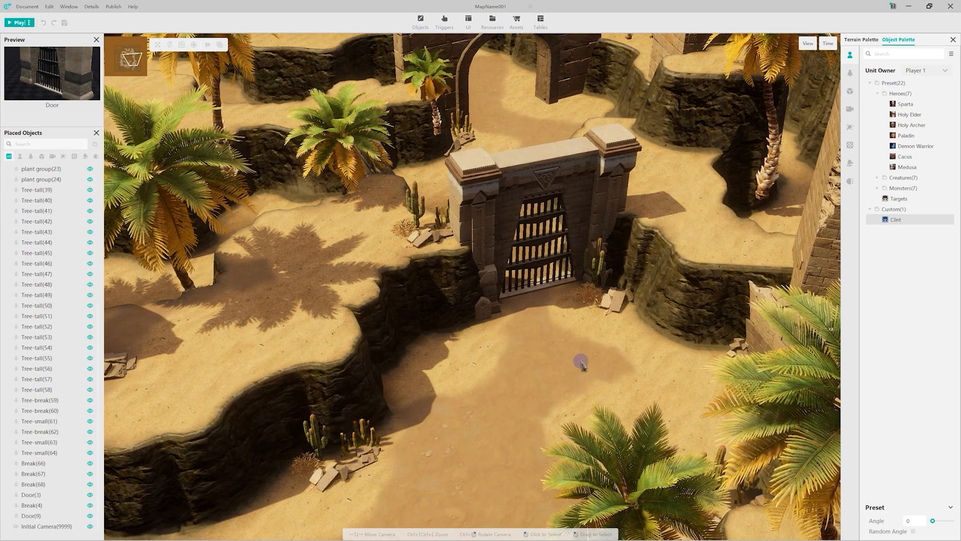
- Place the custom Clint unit for Player 1 on the sand in front of the gate
left_click(912, 219)
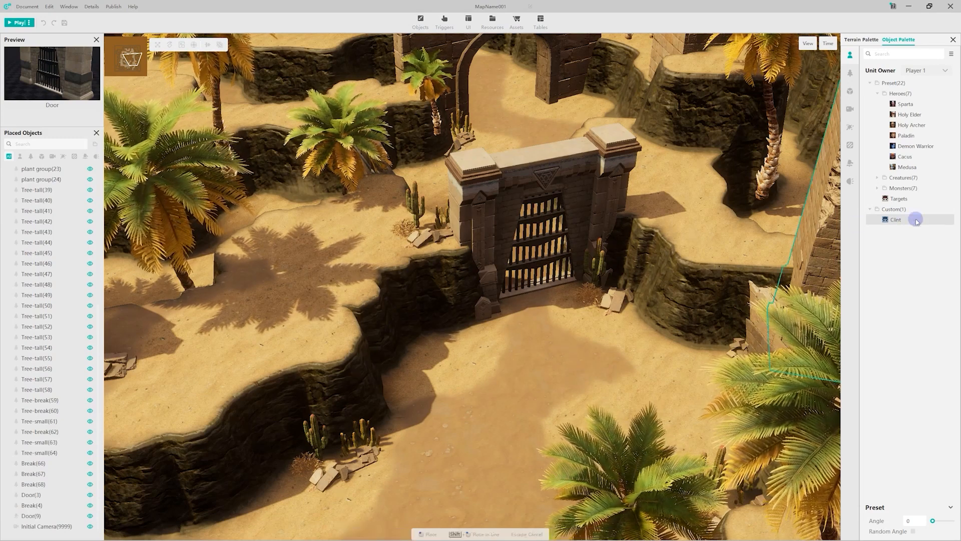
left_click(500, 408)
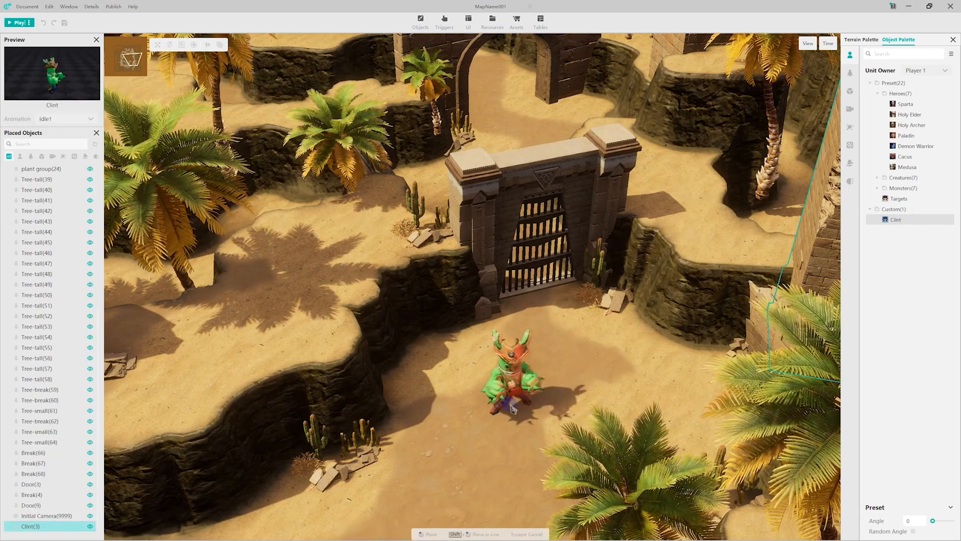
key("Escape")
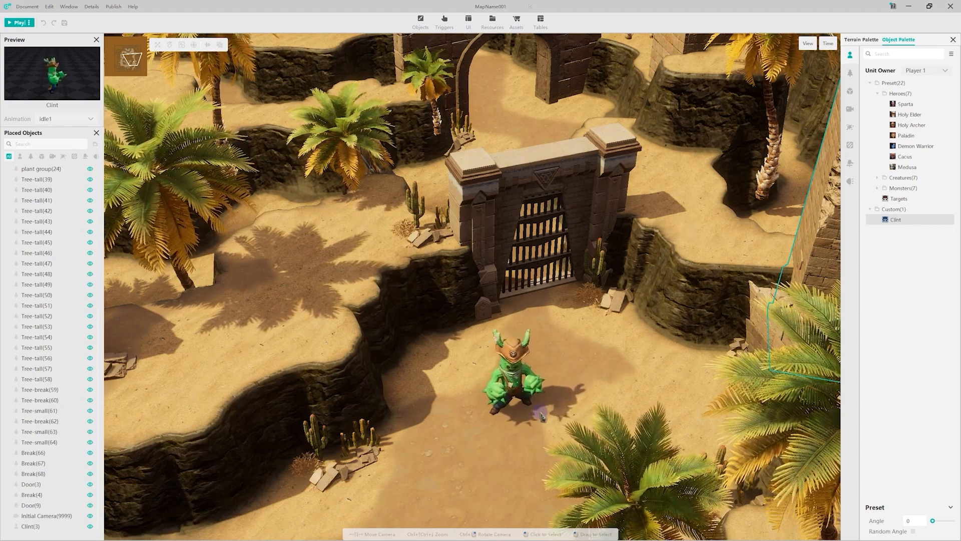
- From the placed Clint unit, open the Object Editor and add Destructible to the target type filter of the custom Common Attack ability
left_click(523, 395)
left_click(523, 395)
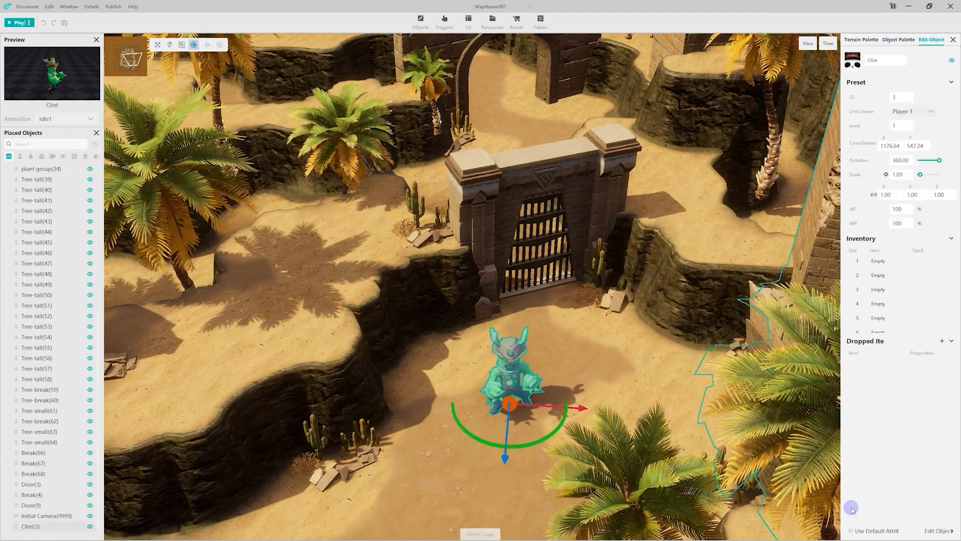
left_click(929, 532)
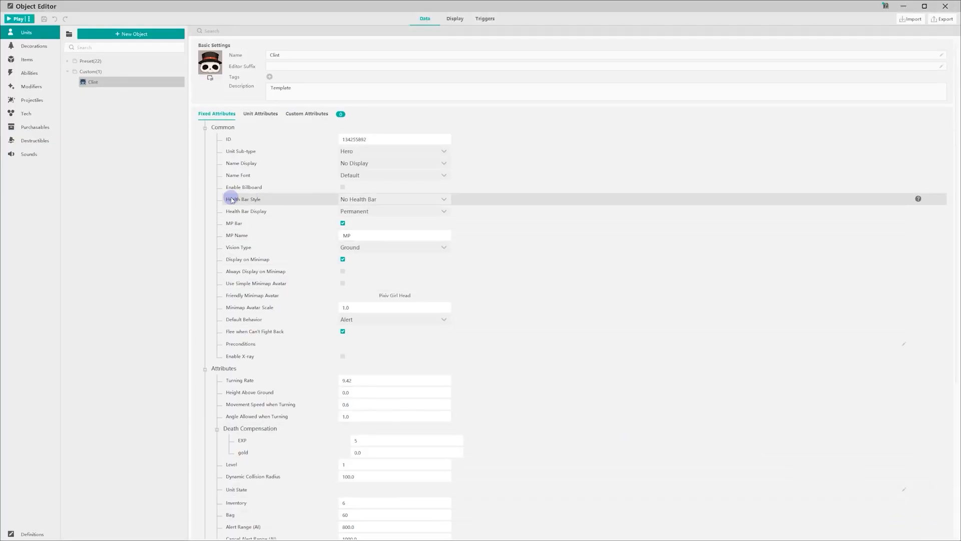
left_click(25, 74)
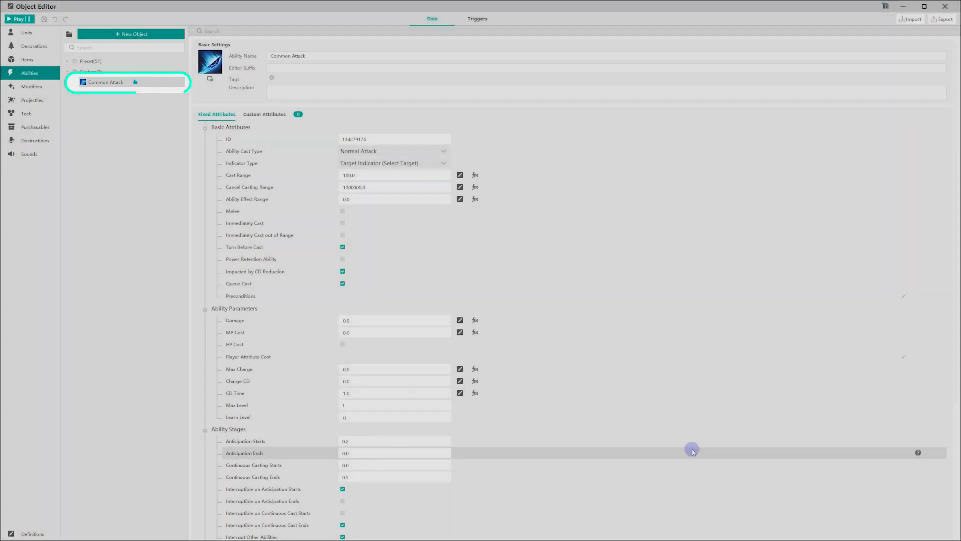
scroll(692, 452, "down", 5)
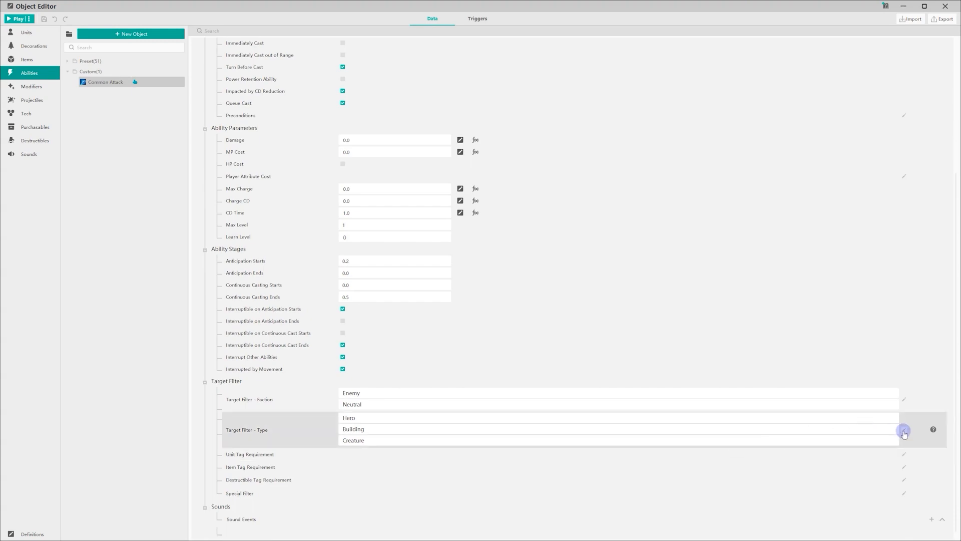
left_click(903, 432)
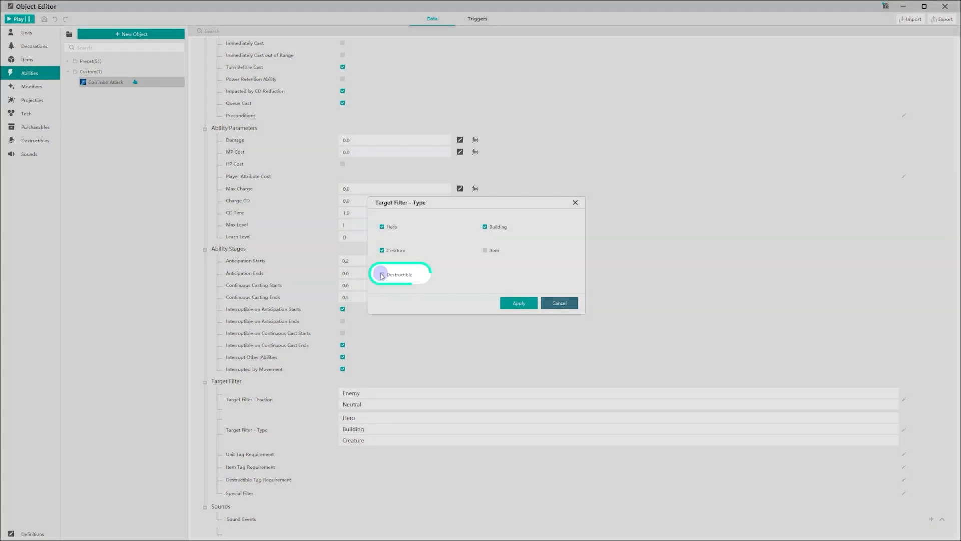
left_click(382, 274)
left_click(514, 305)
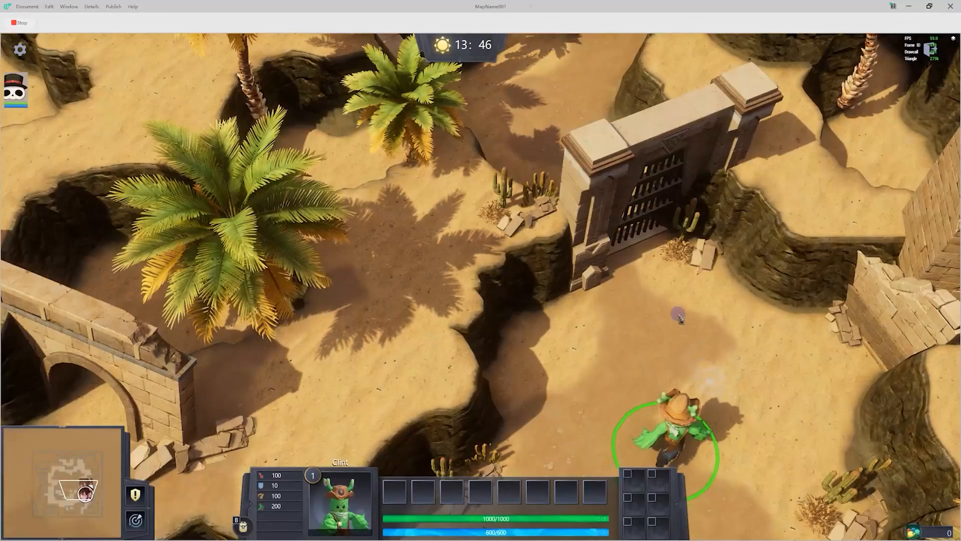
- Playtest whether the closed gate blocks Clint, destroy it with his attack and walk him through the cliff passage
right_click(571, 96)
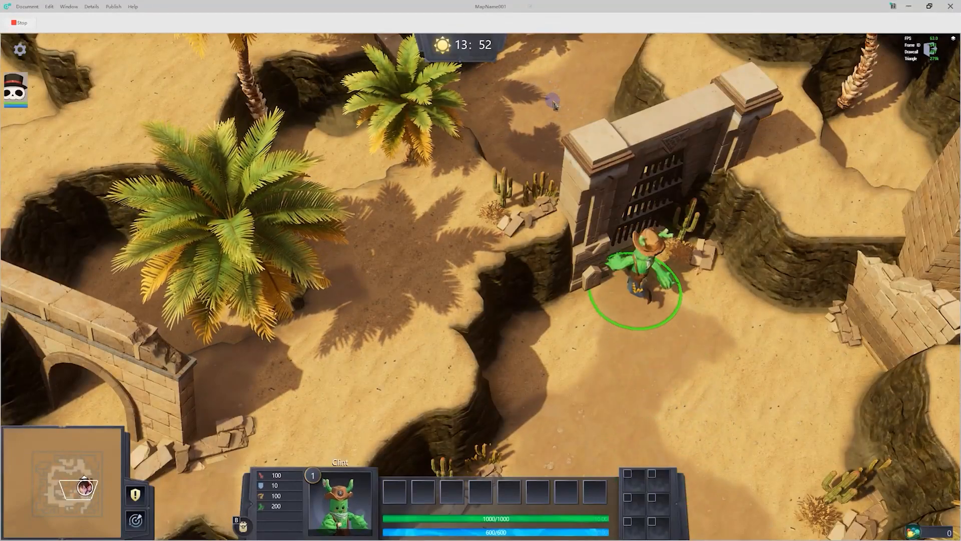
right_click(732, 324)
right_click(724, 368)
right_click(553, 91)
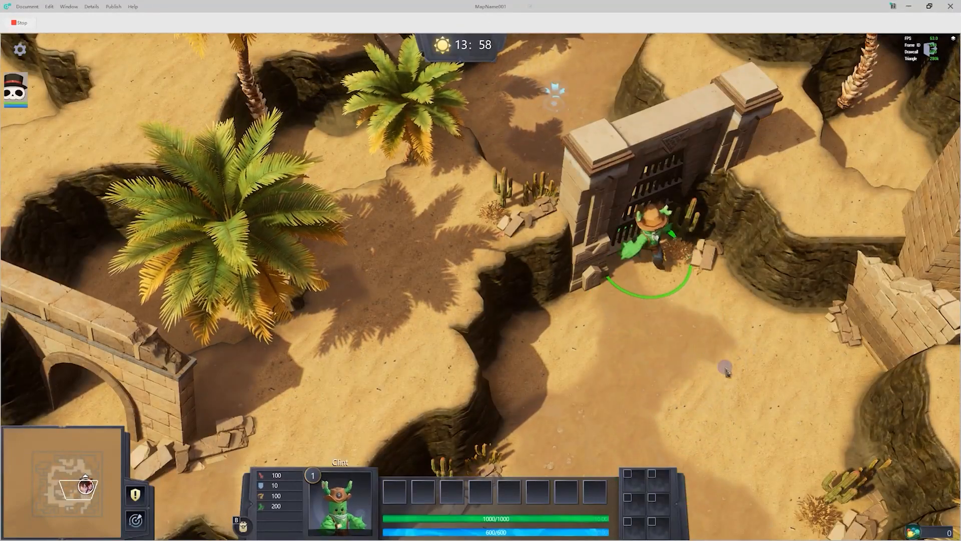
right_click(735, 390)
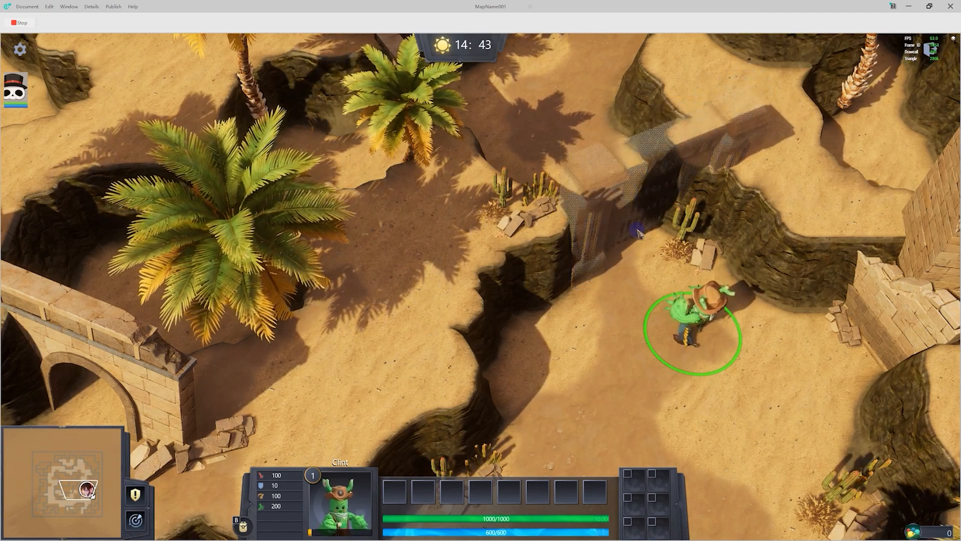
right_click(581, 160)
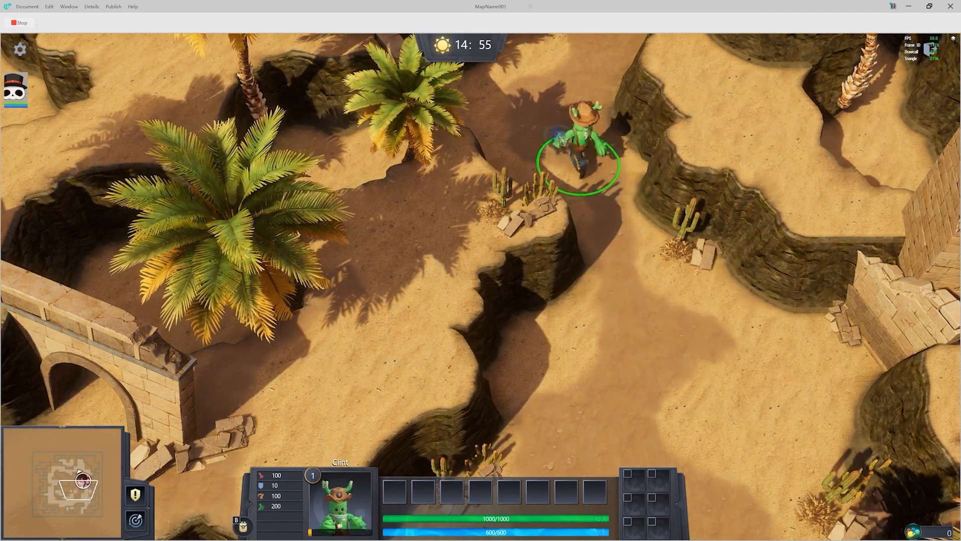